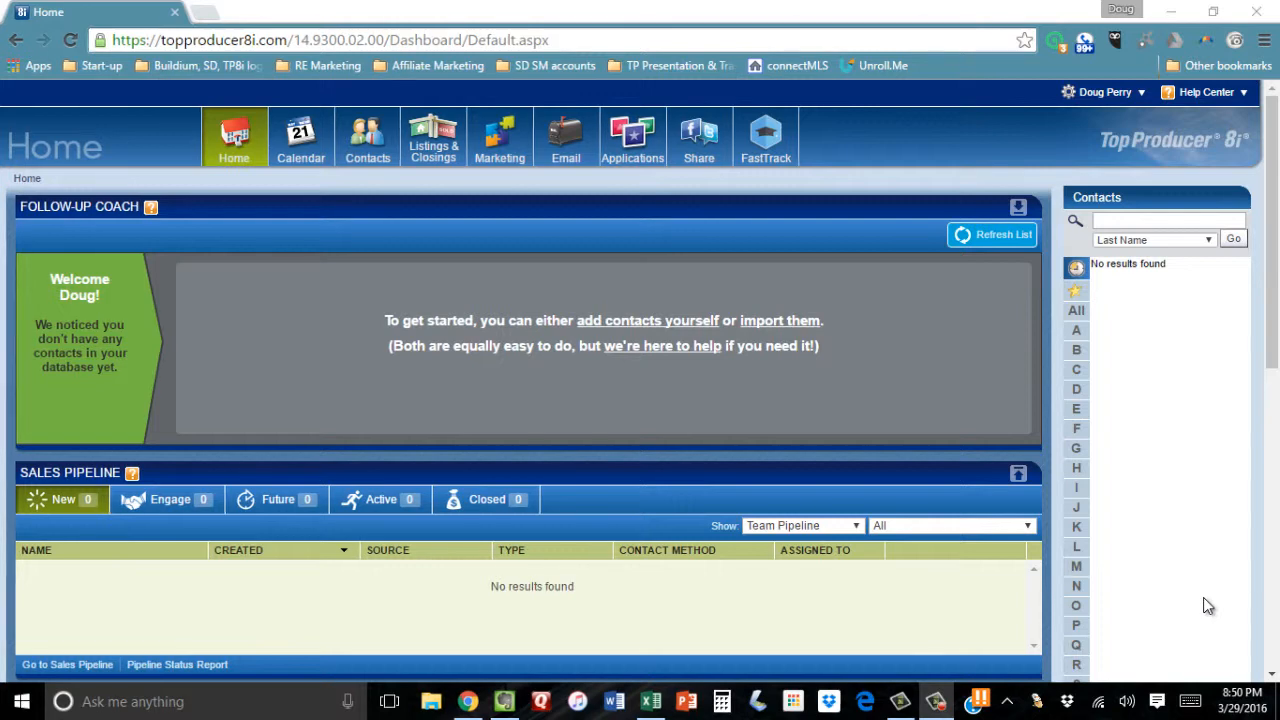
- Switch to the sample contacts sheet in Excel and examine its header row and first contact row
key("alt+Tab")
key("alt+Tab")
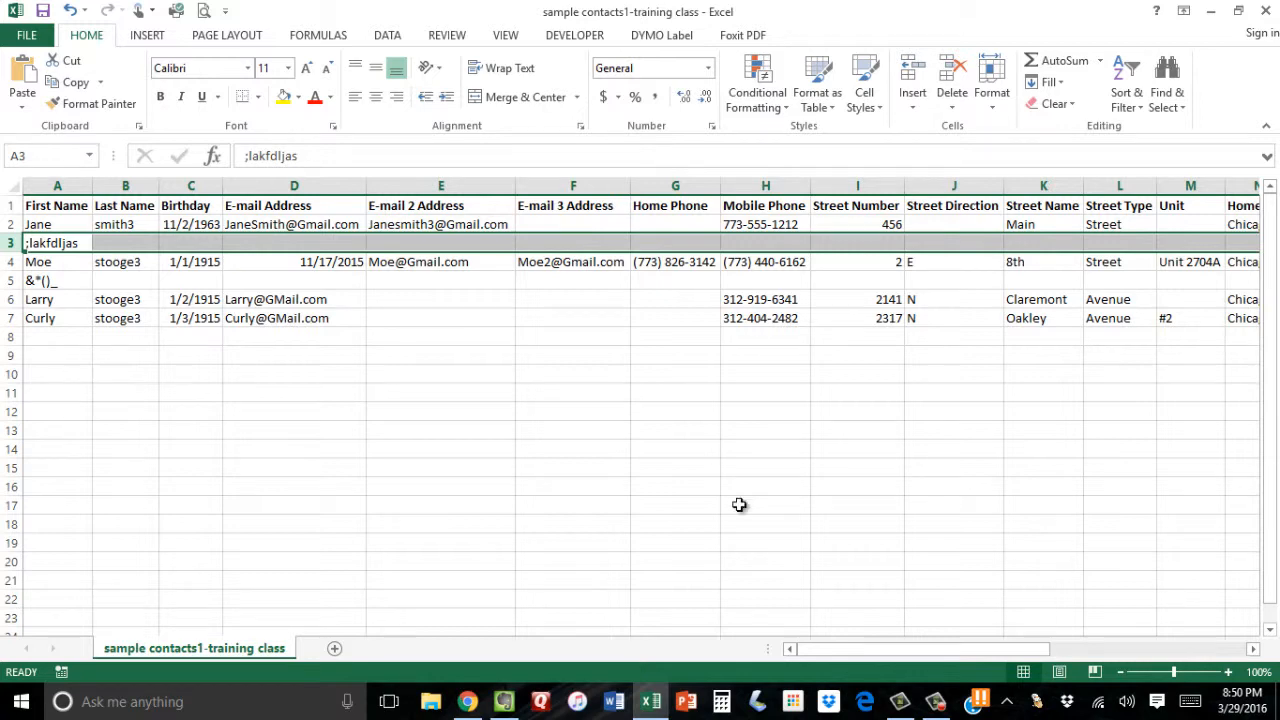
left_click(10, 205)
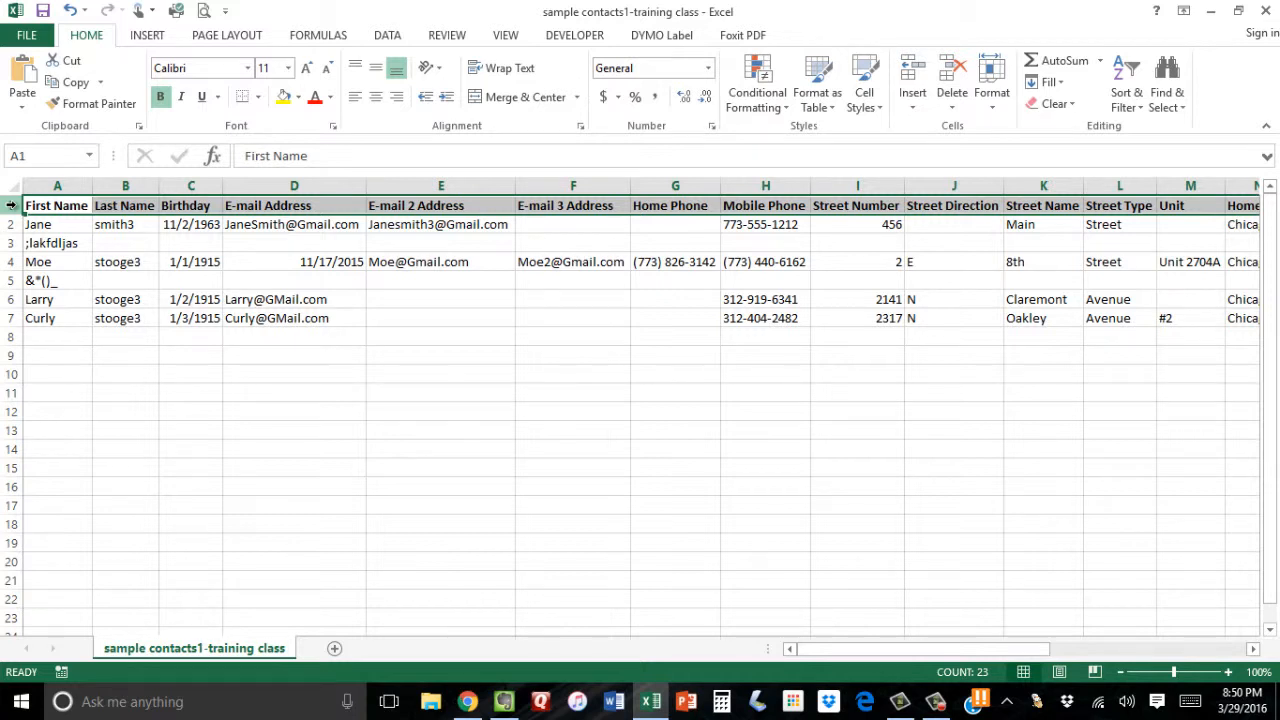
left_click(88, 206)
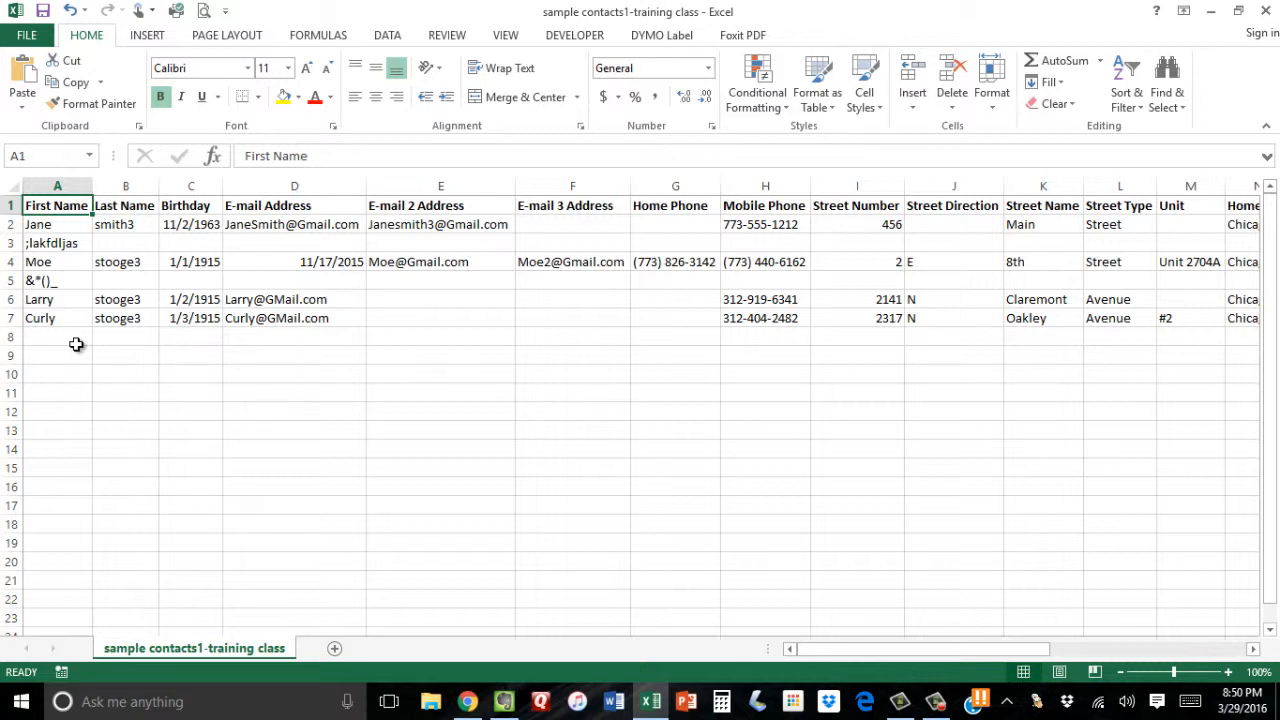
left_click(6, 224)
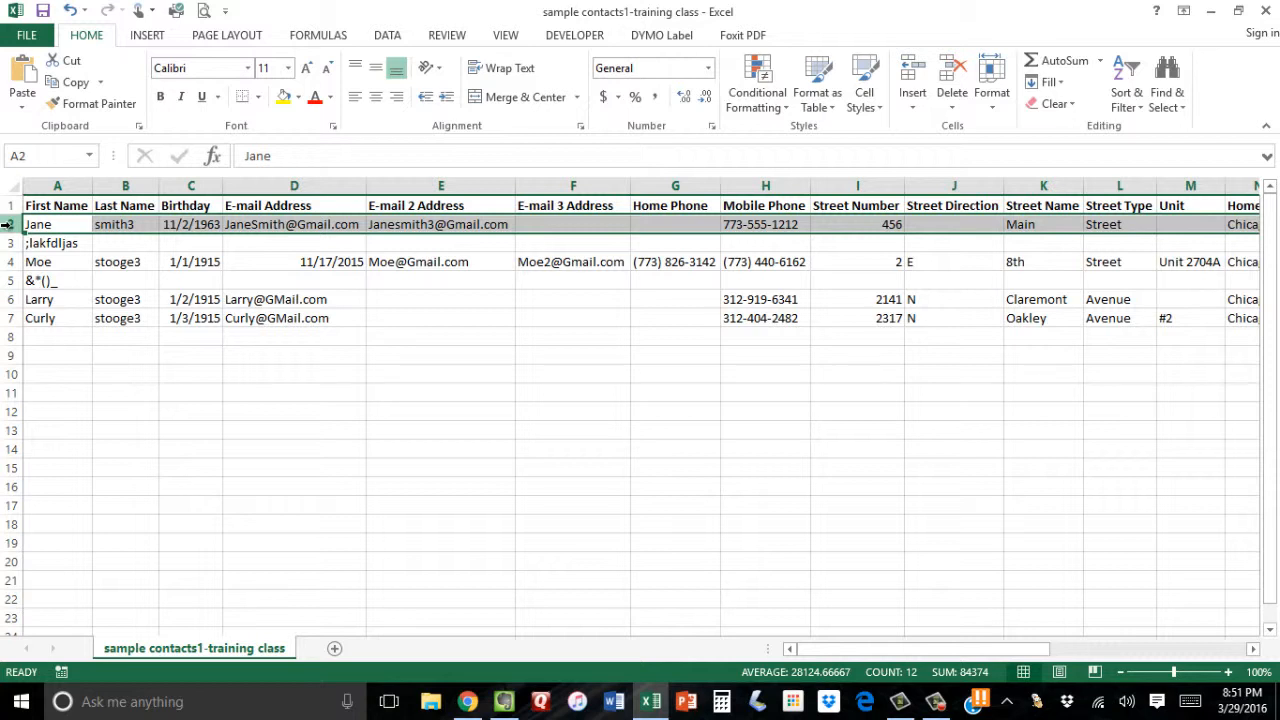
- Clear the junk text from cells A3 and A5 in the First Name column
left_click(40, 246)
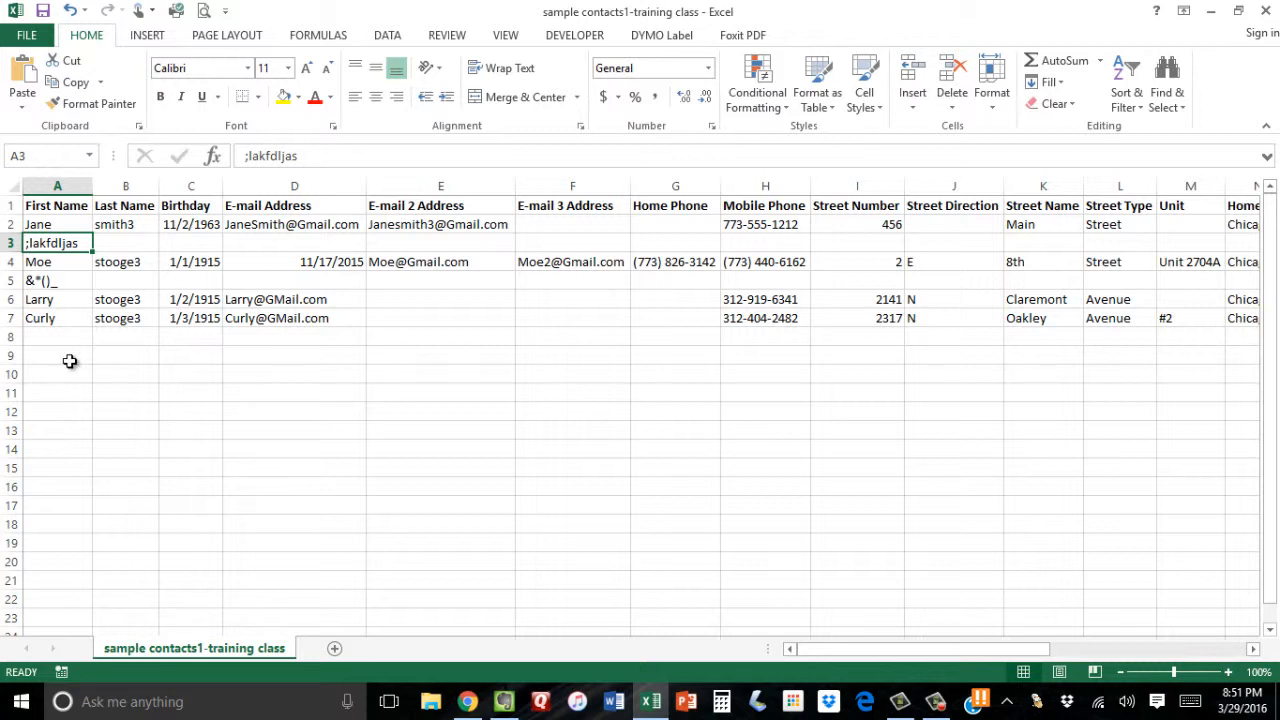
key("Delete")
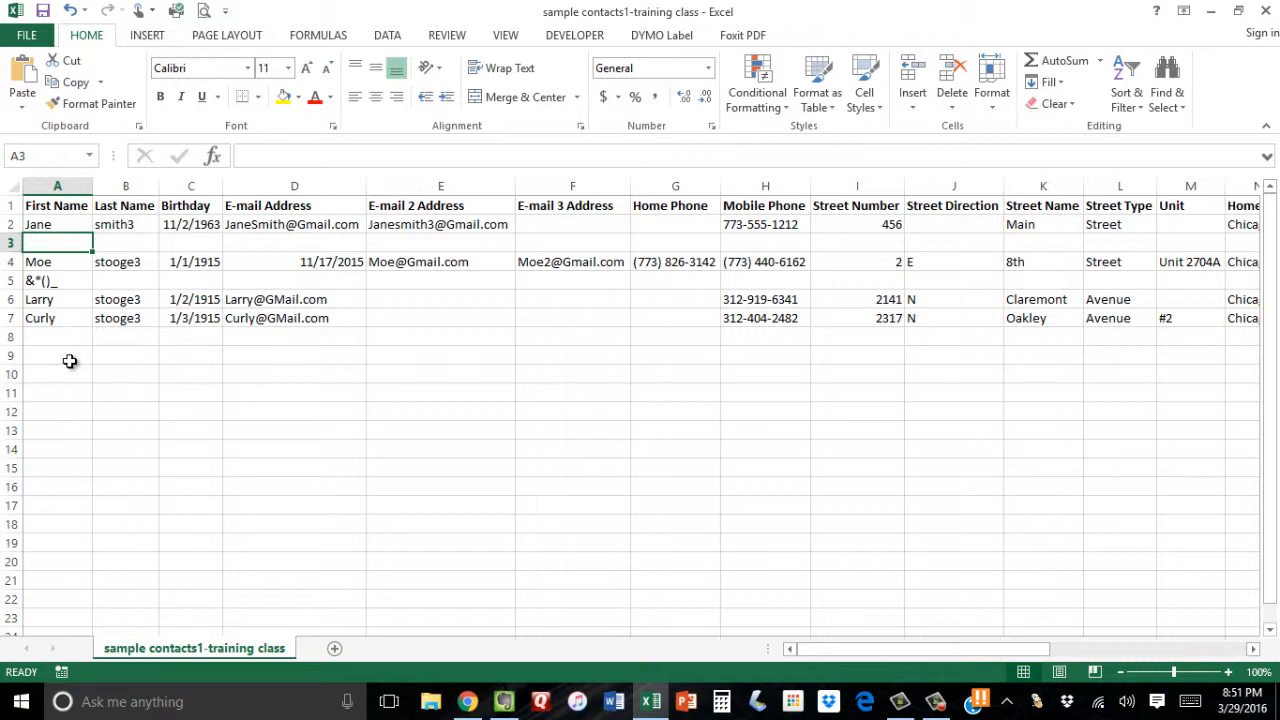
left_click(79, 281)
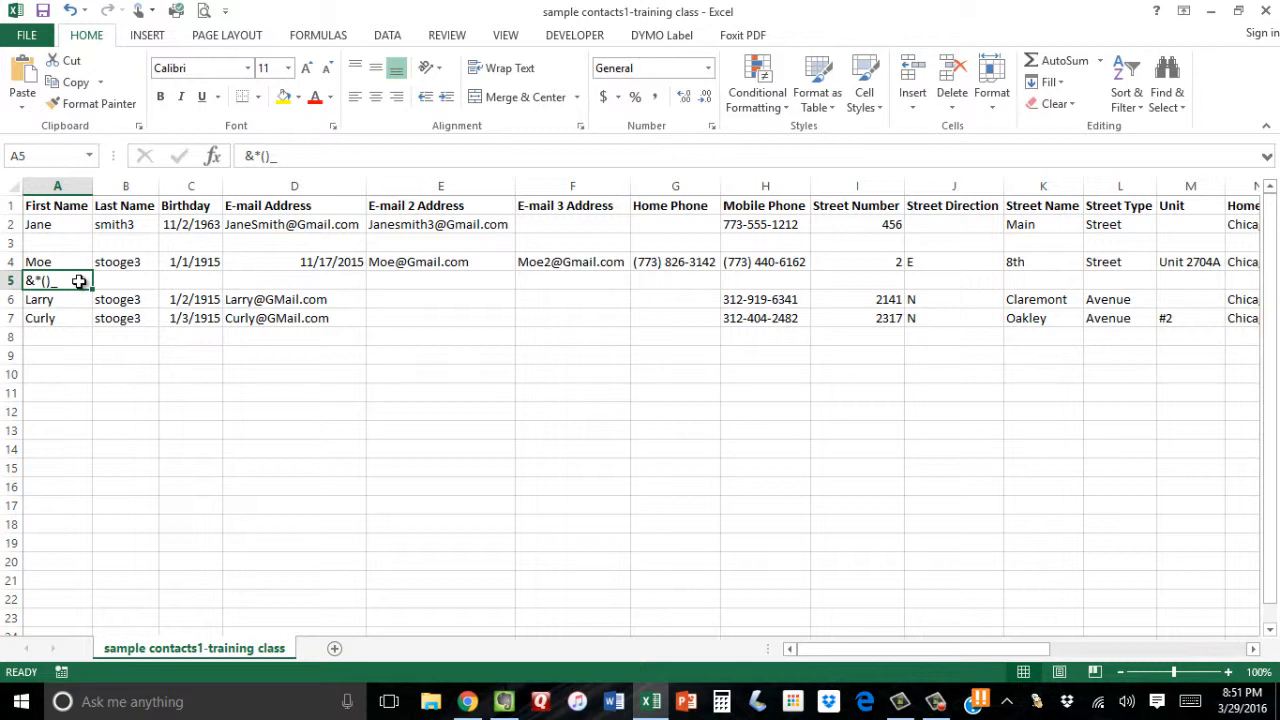
key("Delete")
left_click(65, 341)
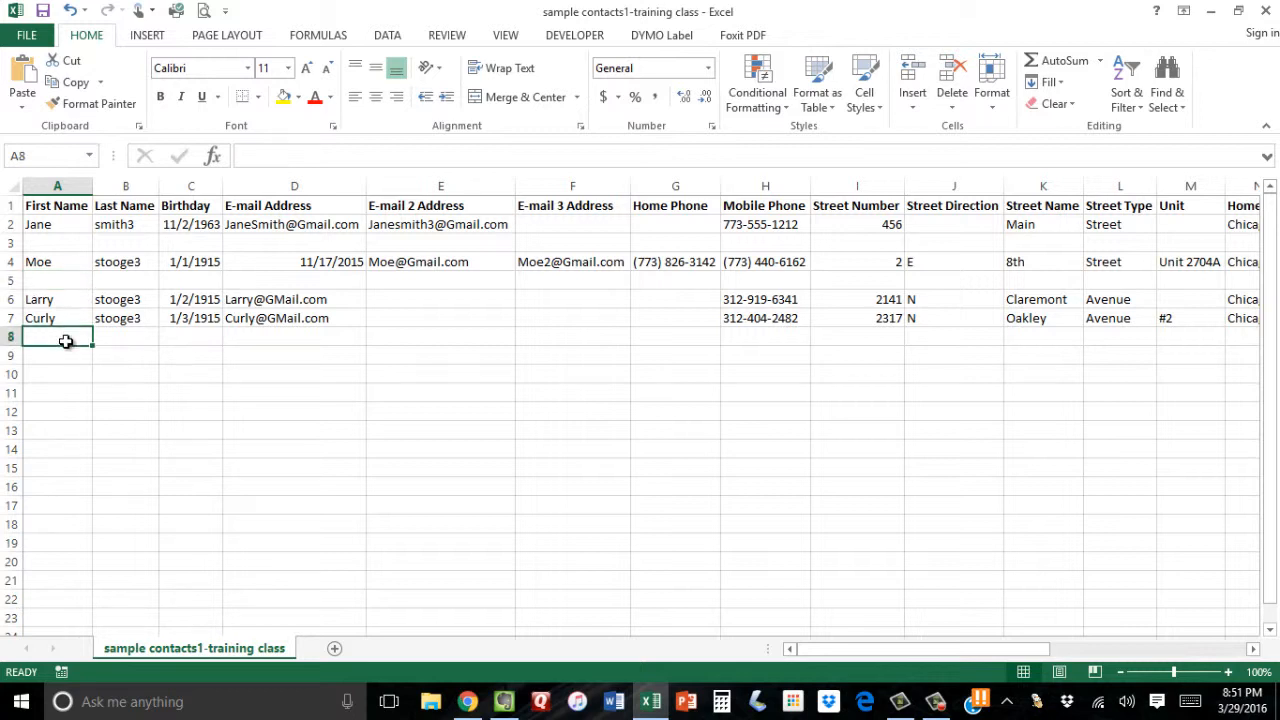
- Delete the empty rows 3 and 5 between the contacts
left_click(8, 242)
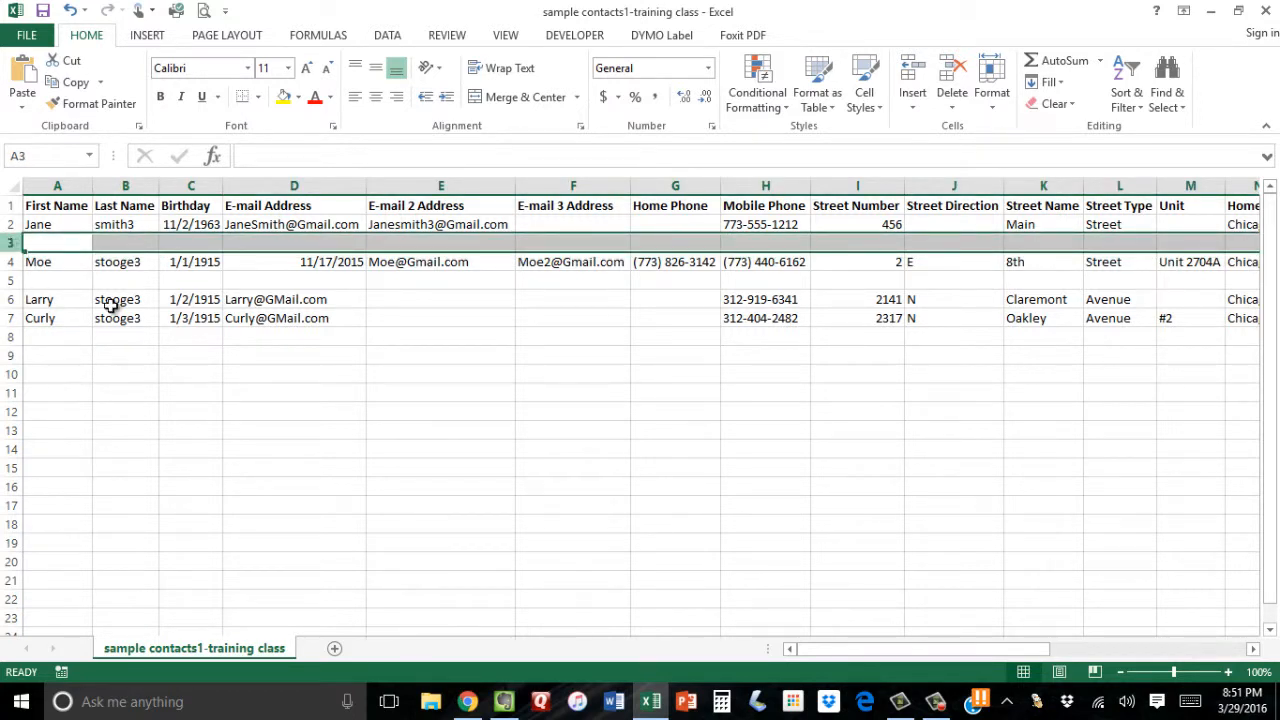
left_click_drag(935, 655, 815, 677)
left_click(8, 281)
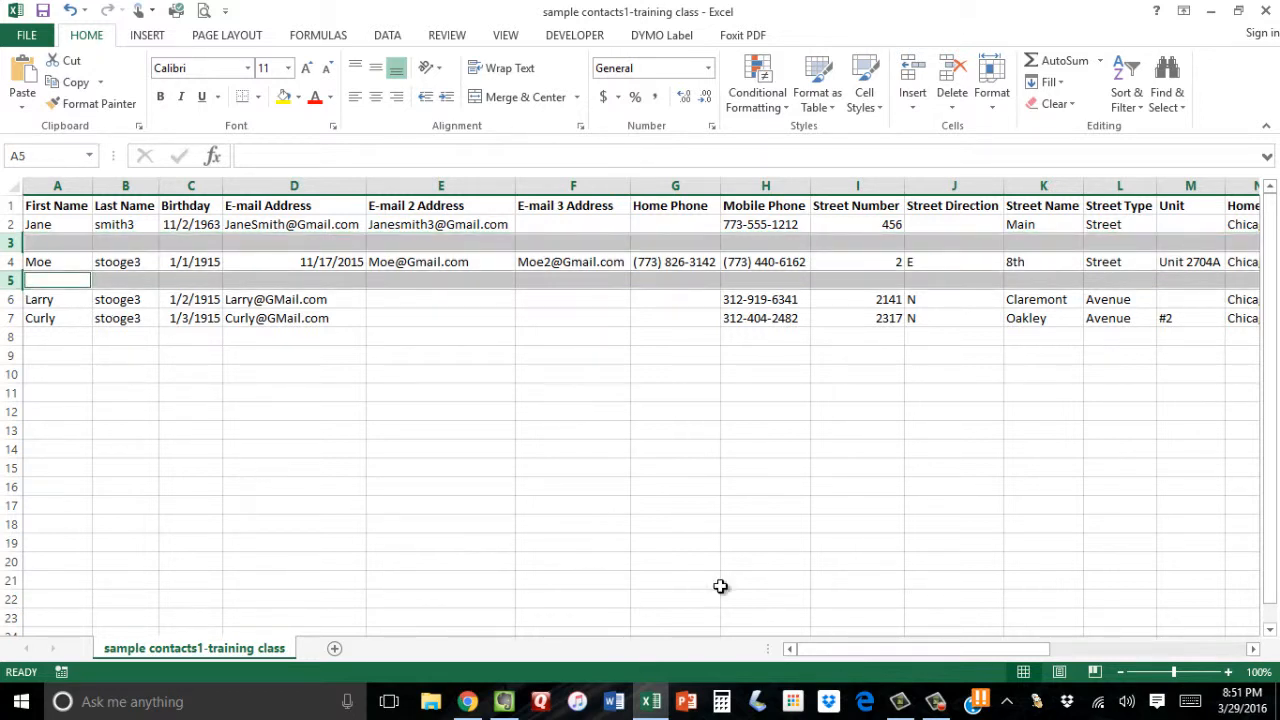
left_click_drag(990, 650, 866, 641)
right_click(81, 241)
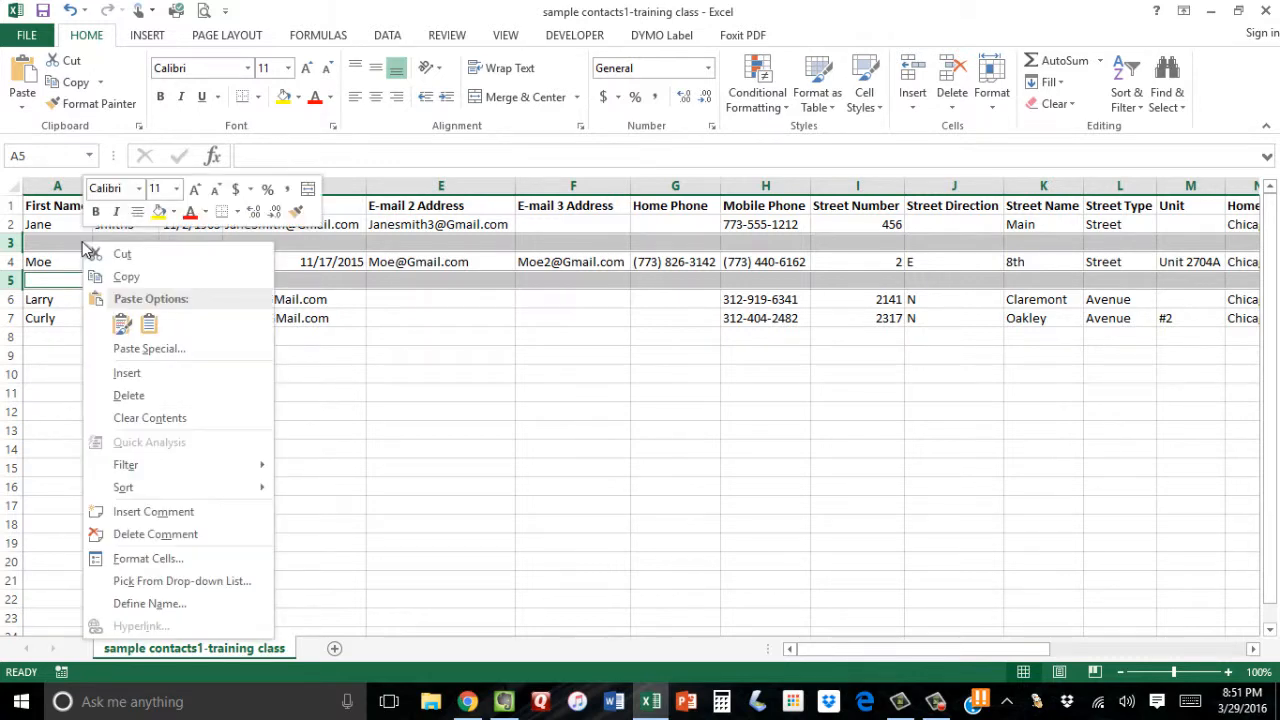
left_click(116, 399)
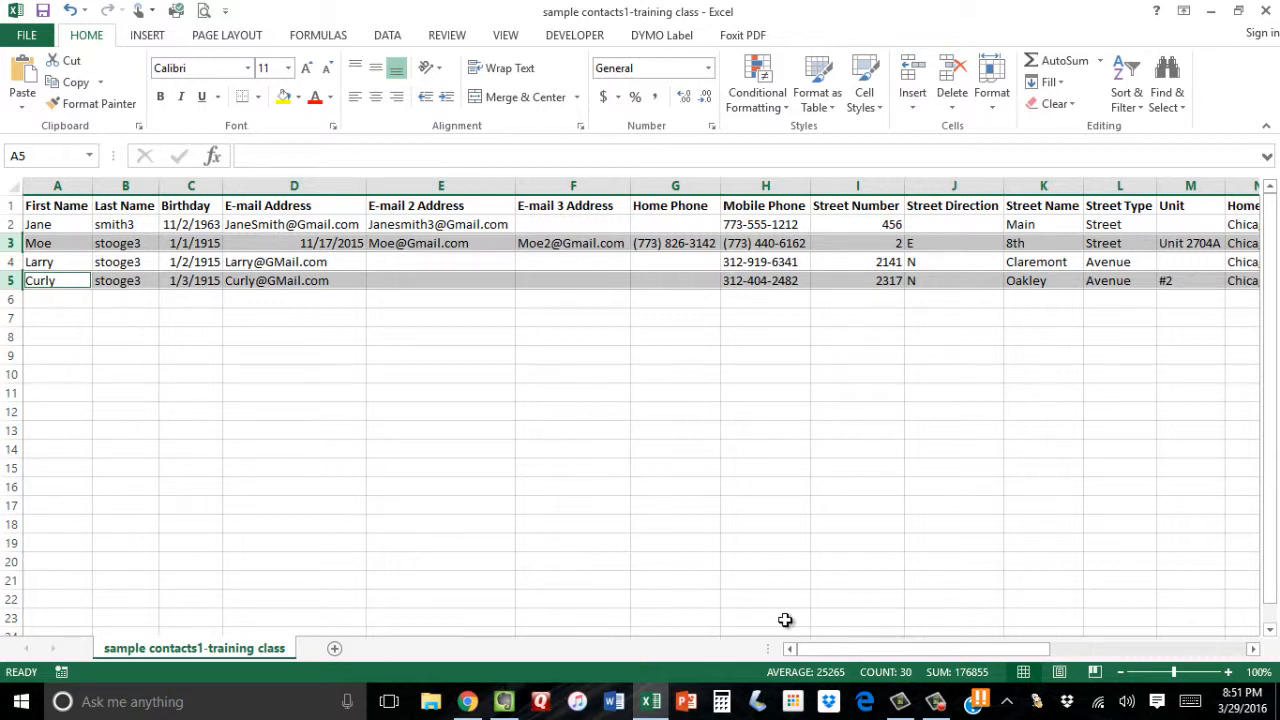
- Delete the unused columns R through W, from Spouse to Job Title
left_click_drag(810, 647, 1030, 660)
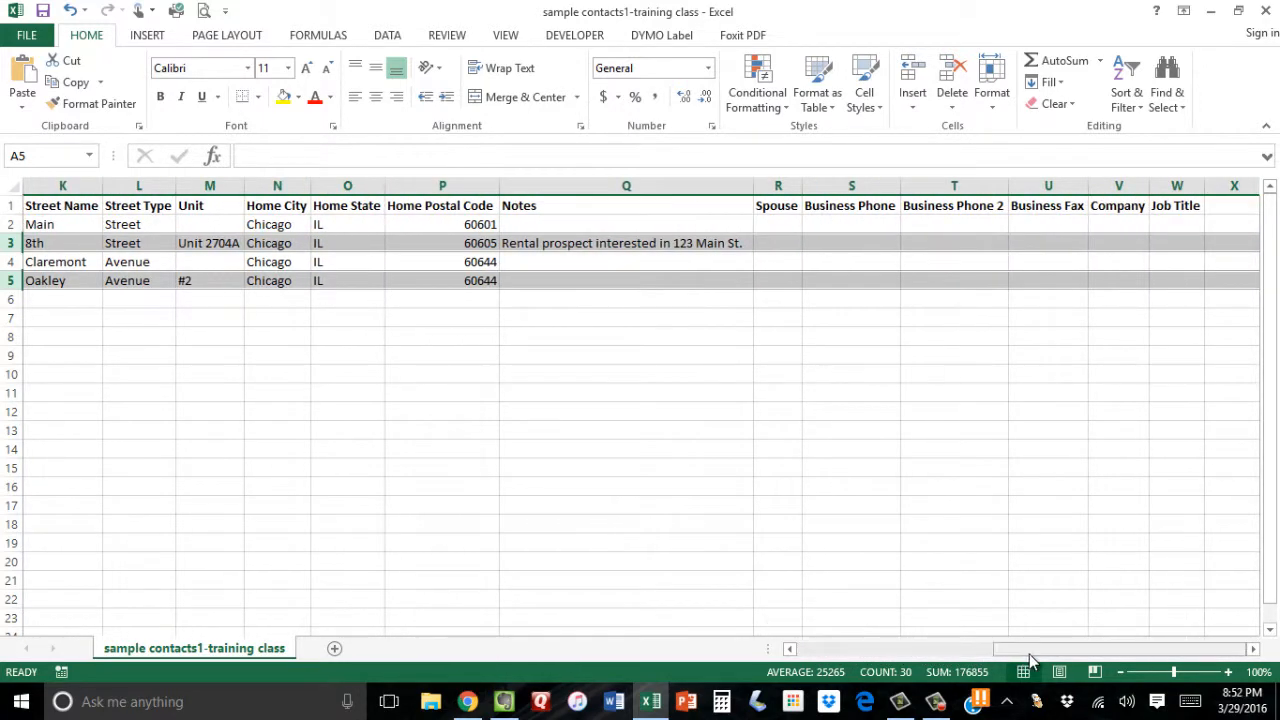
left_click(778, 186)
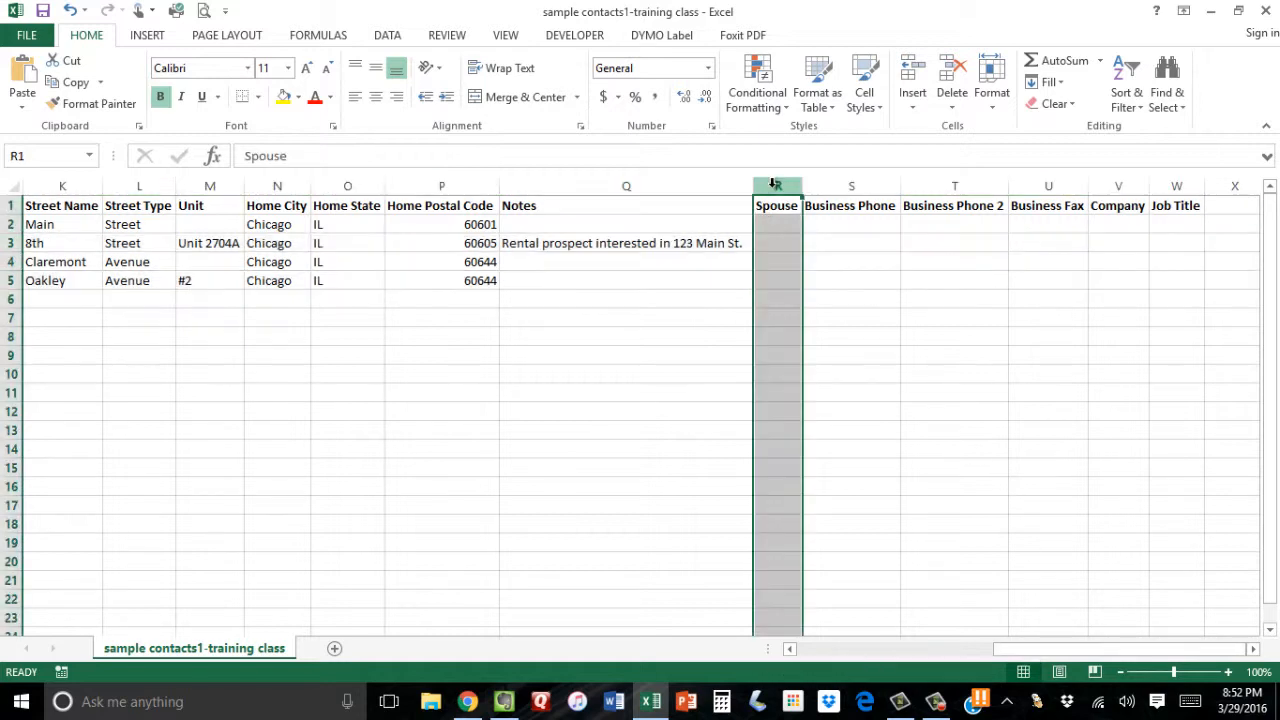
left_click(1176, 187, "shift")
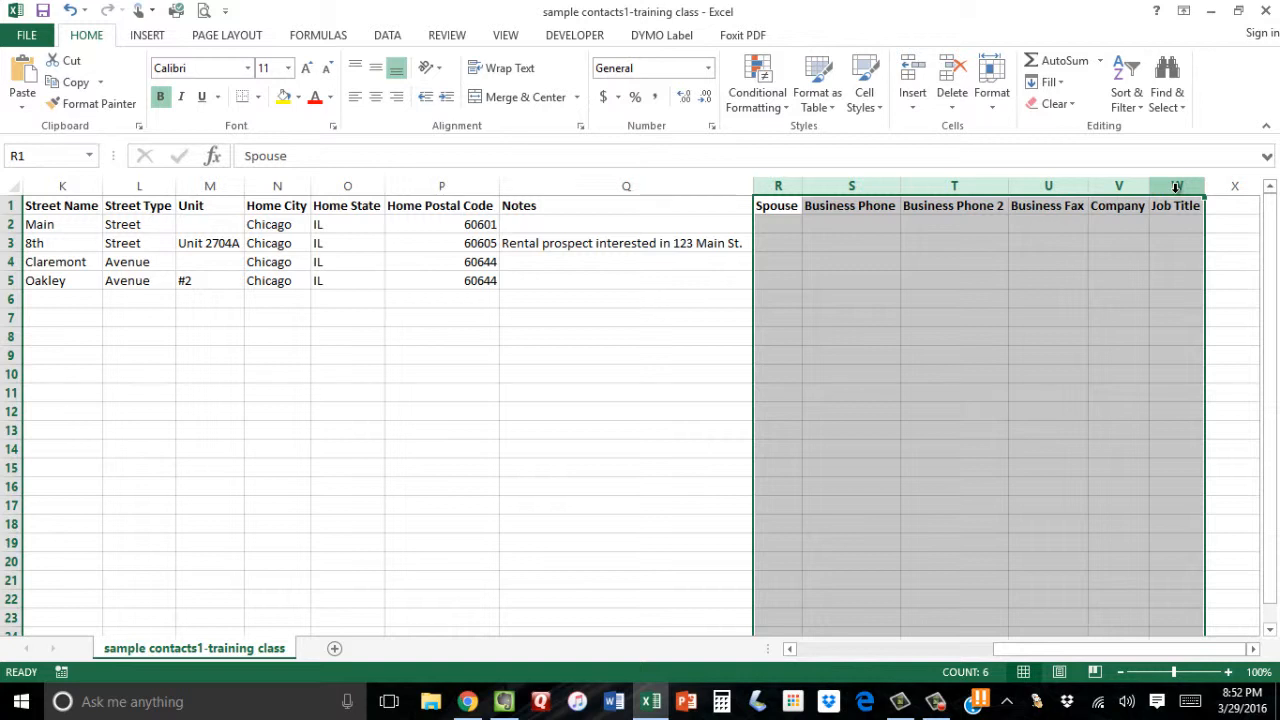
right_click(788, 194)
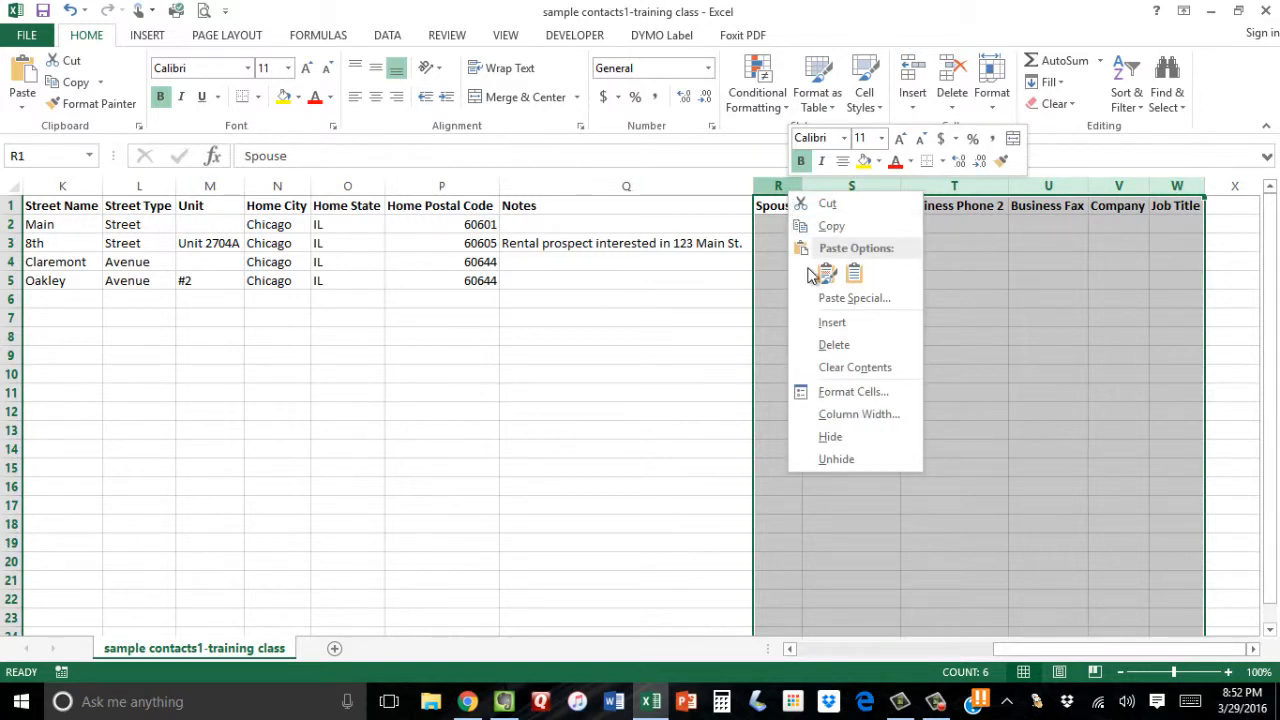
left_click(835, 345)
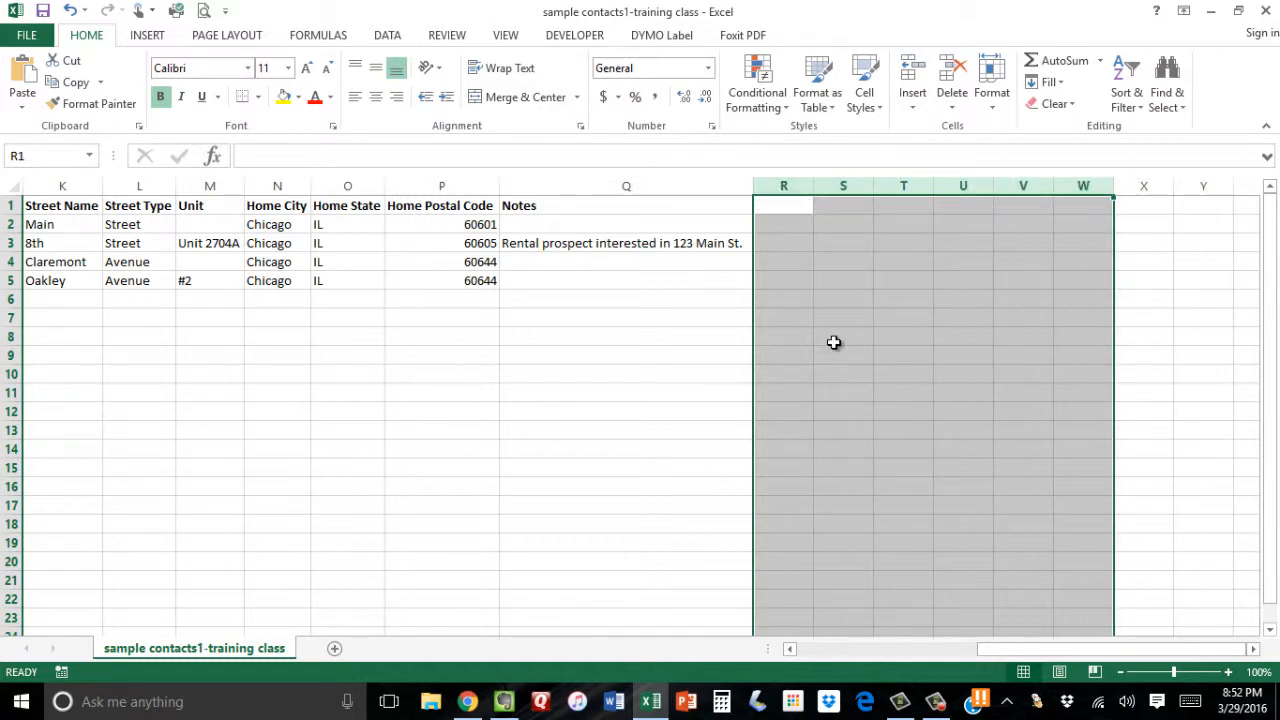
- Clear the misplaced date in D3 and move the contact's e-mail from E3 into the E-mail Address cell D3
left_click_drag(1012, 648, 819, 648)
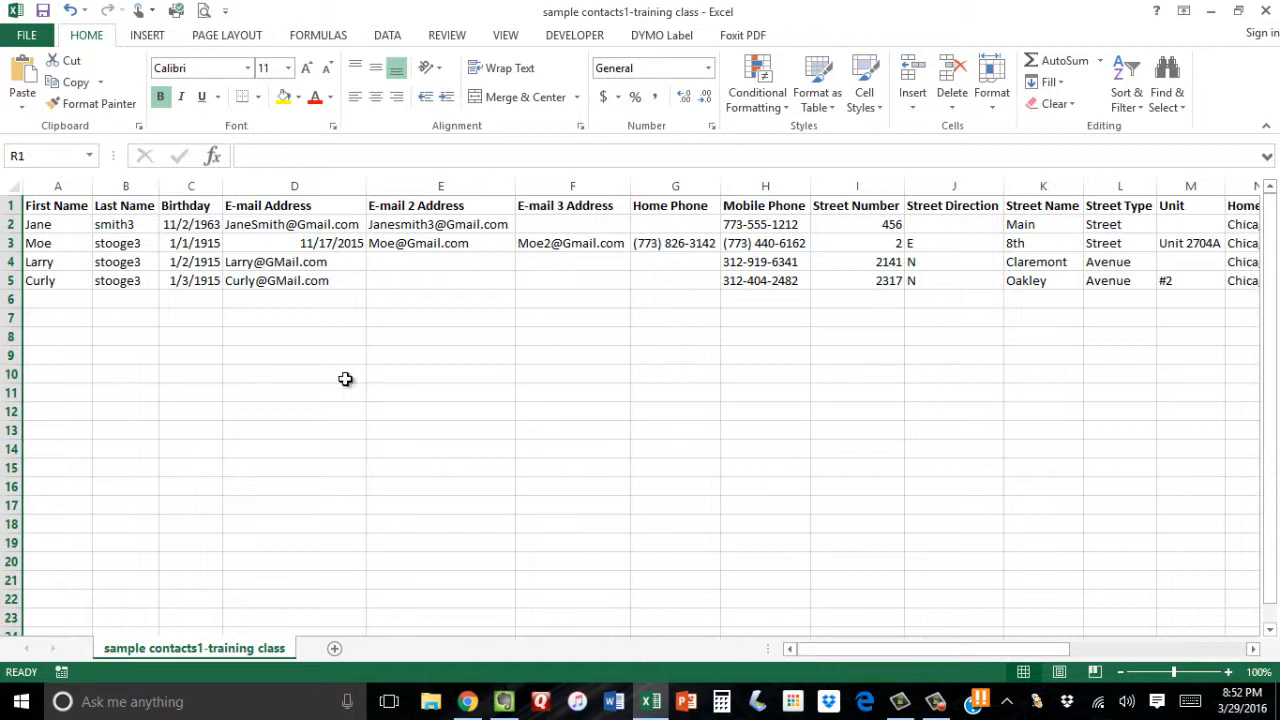
left_click(330, 242)
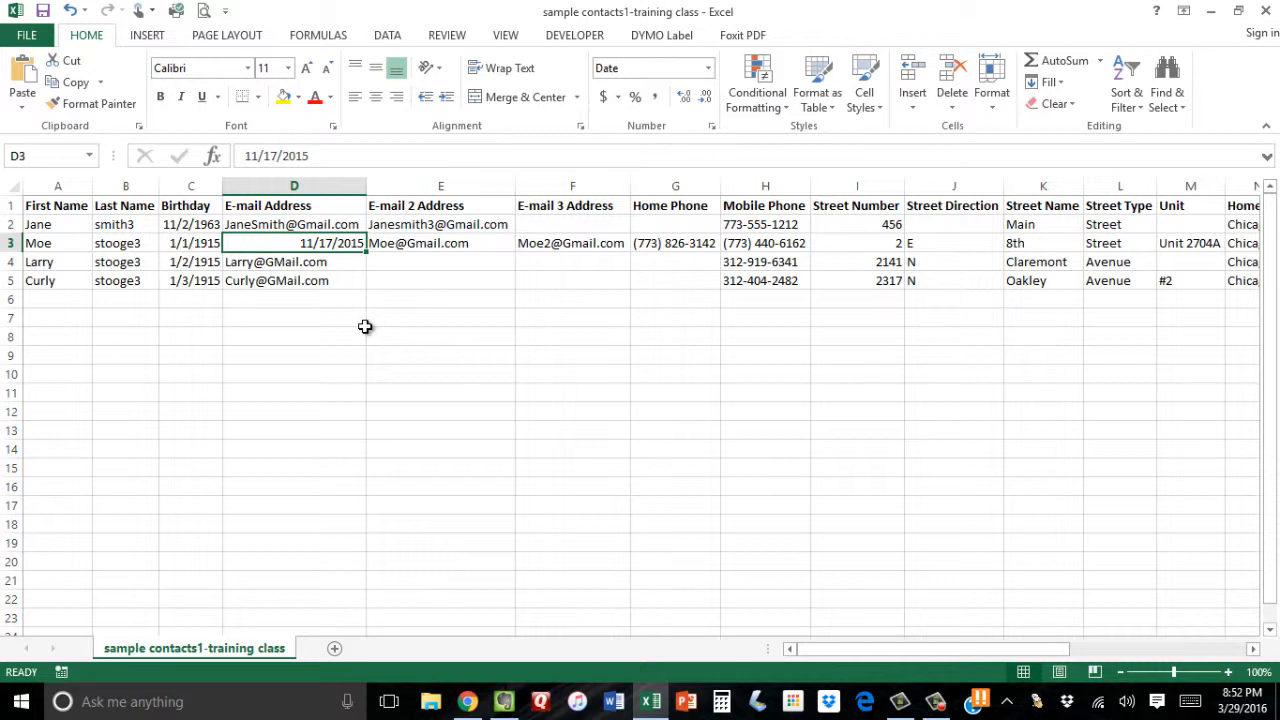
key("Delete")
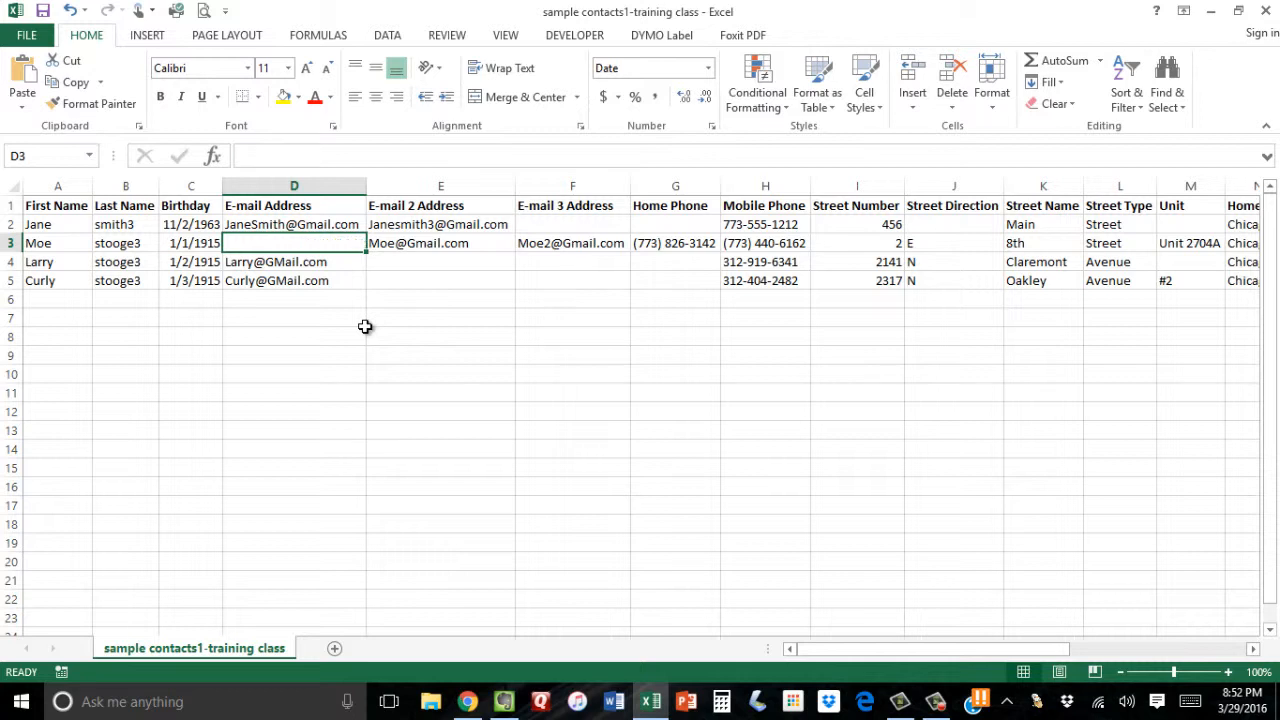
left_click(430, 243)
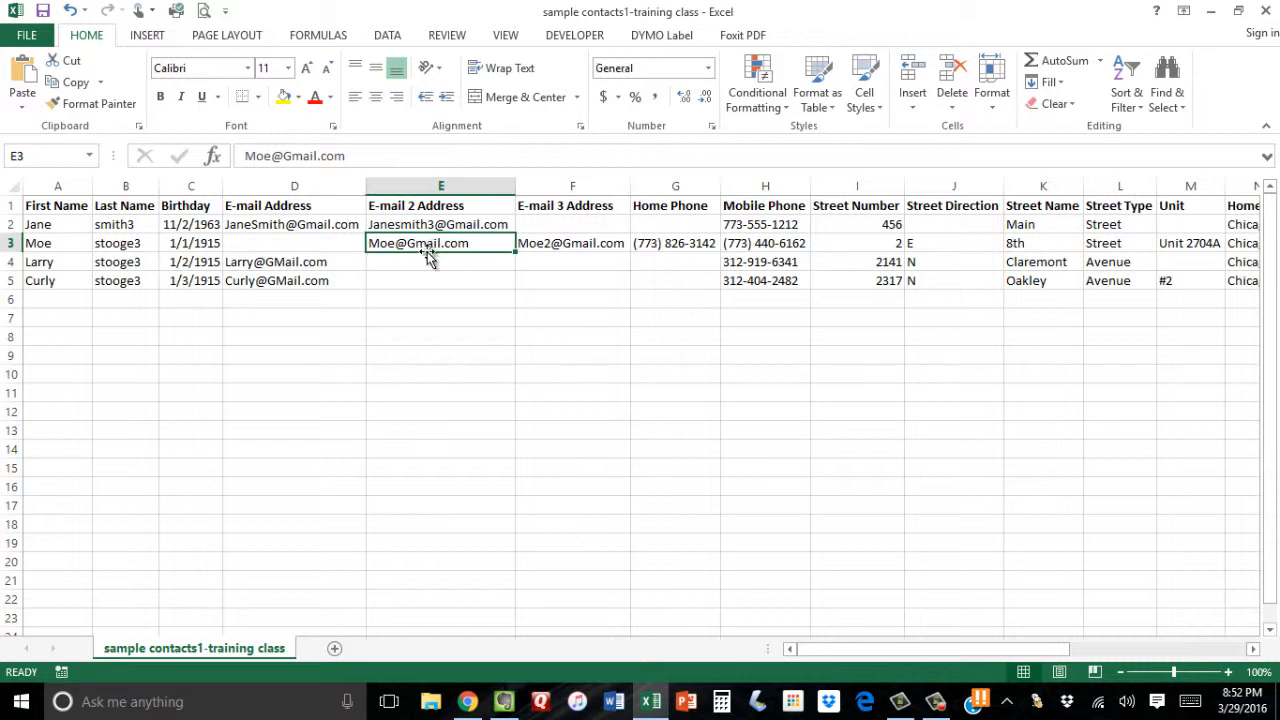
left_click_drag(429, 252, 342, 243)
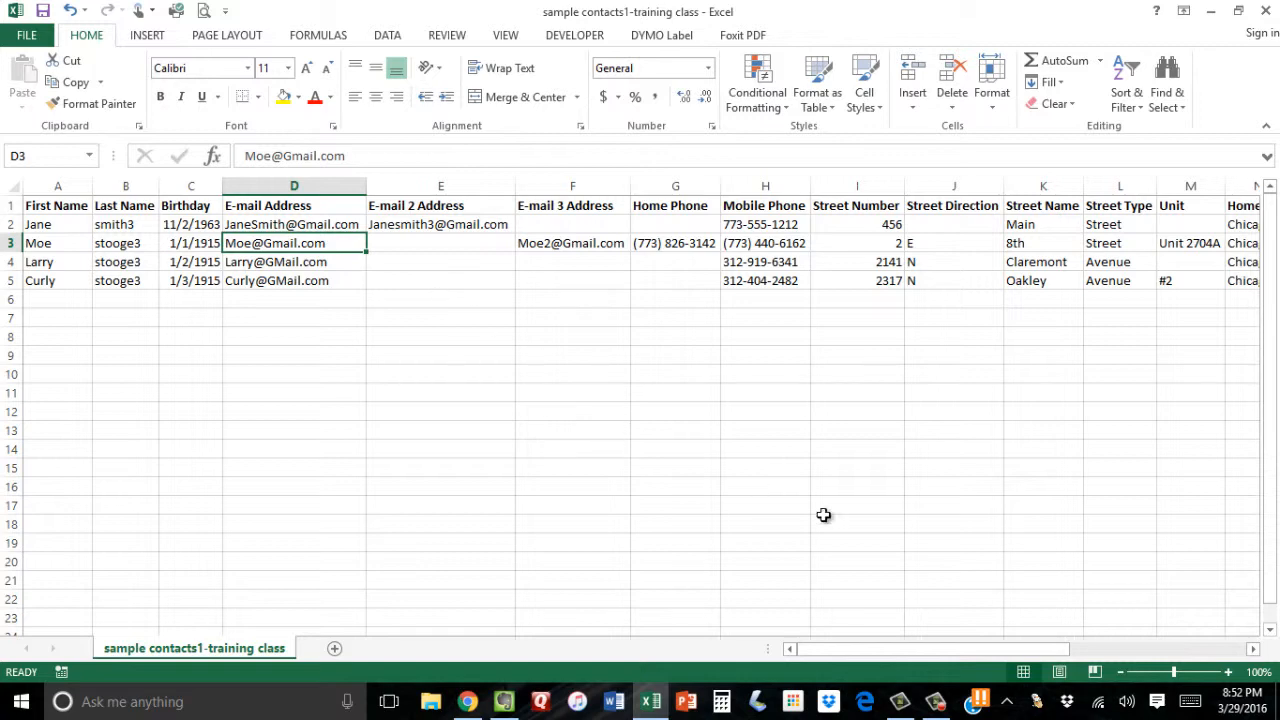
- Save the cleaned contacts sheet under its existing name, sample contacts1-training class
left_click_drag(1000, 650, 942, 627)
left_click(398, 42)
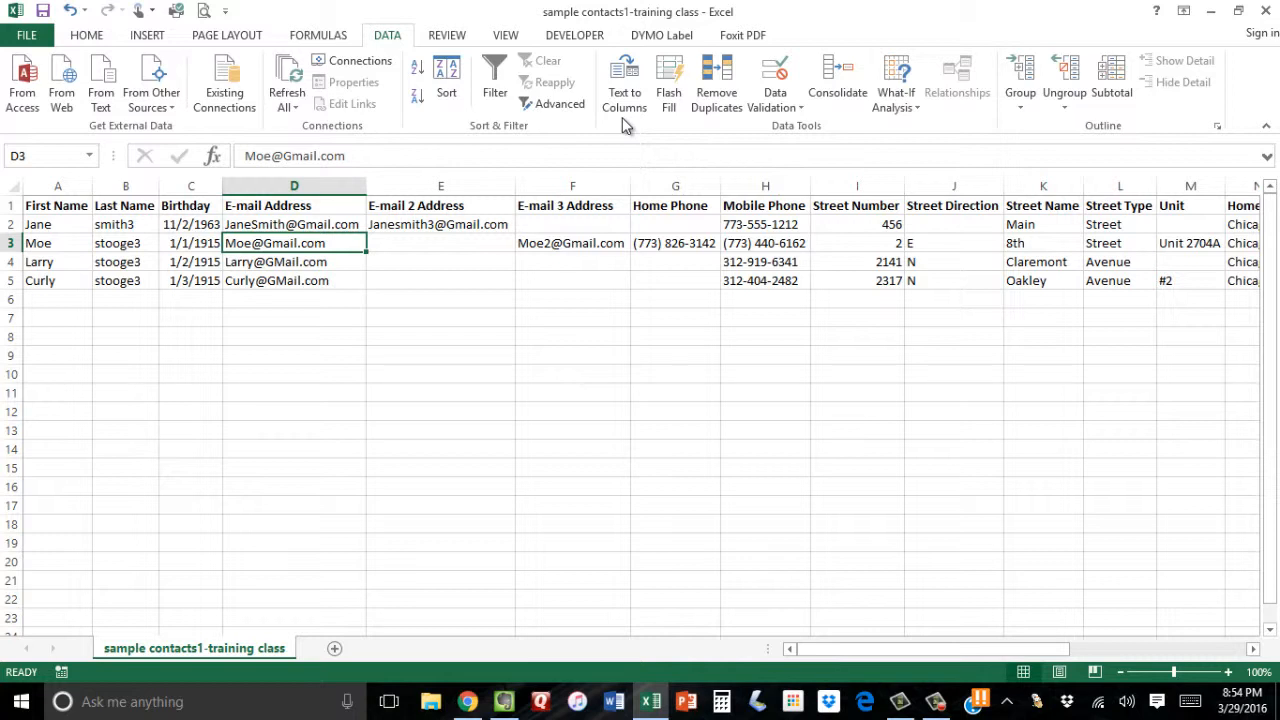
key("ctrl+s")
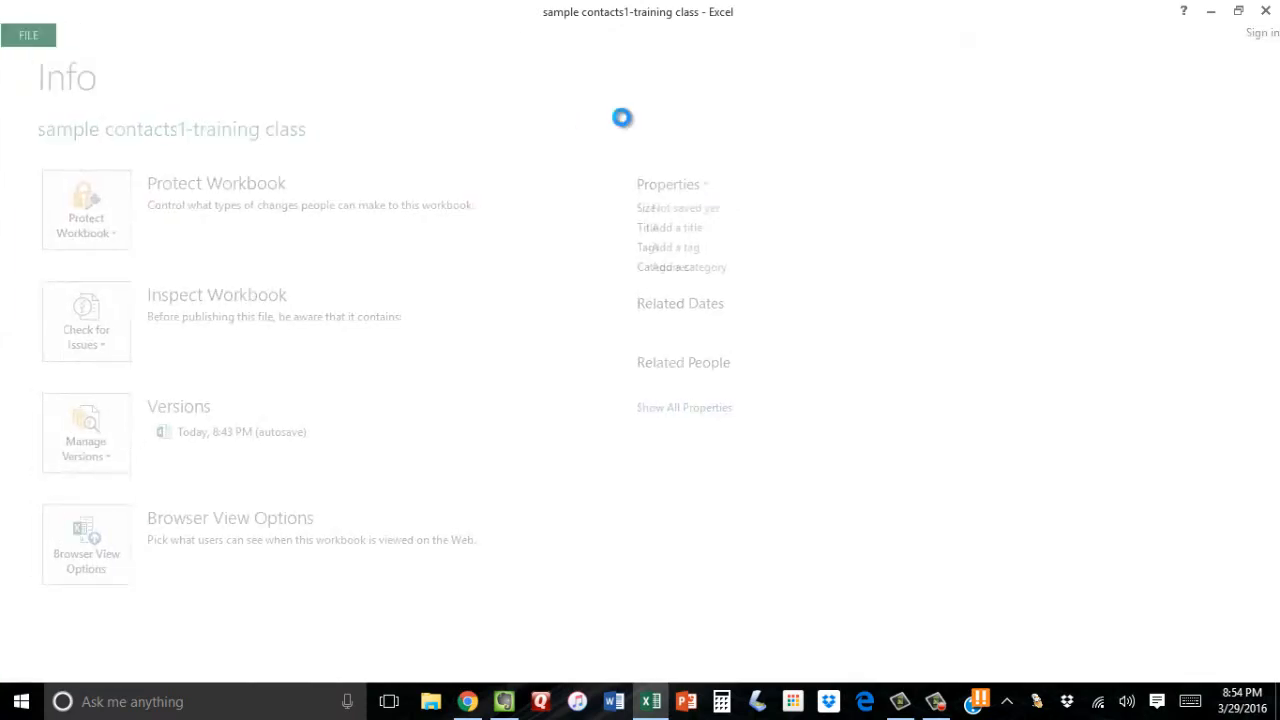
key("Return")
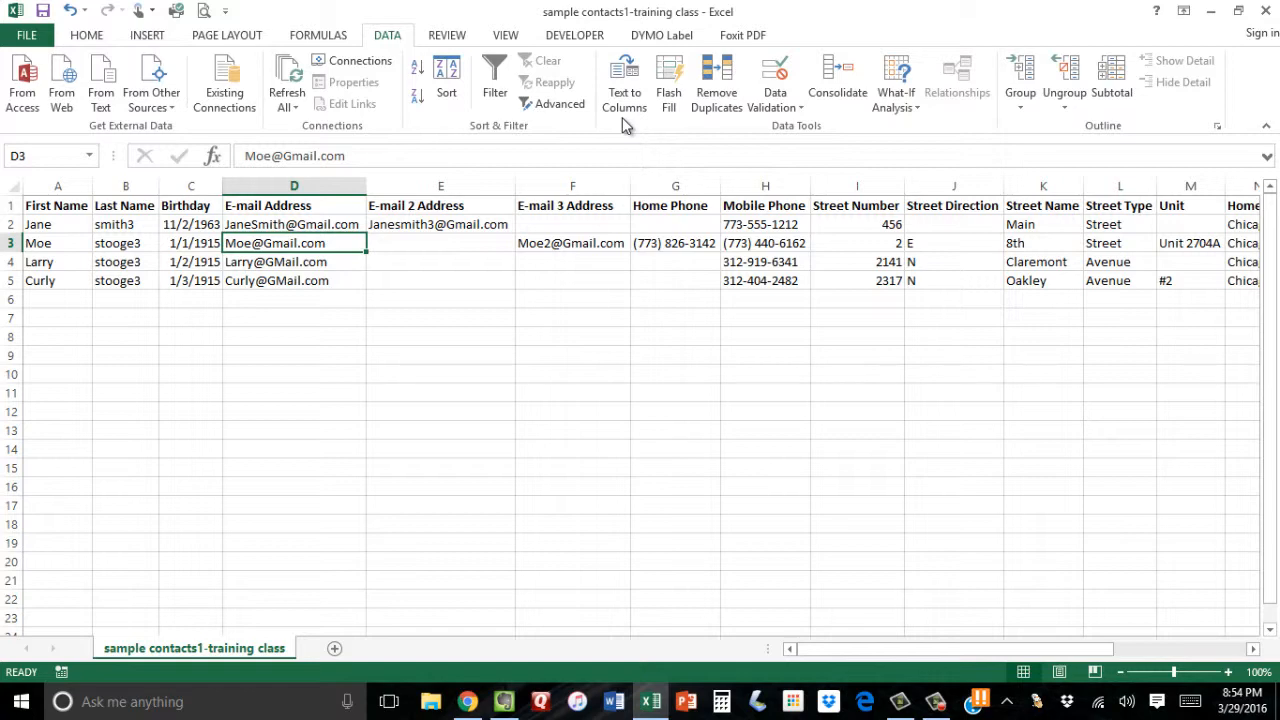
- Switch to Top Producer 8i in the browser and load the sample contacts file from Google Drive for contact import
key("alt+Tab")
key("alt+Tab")
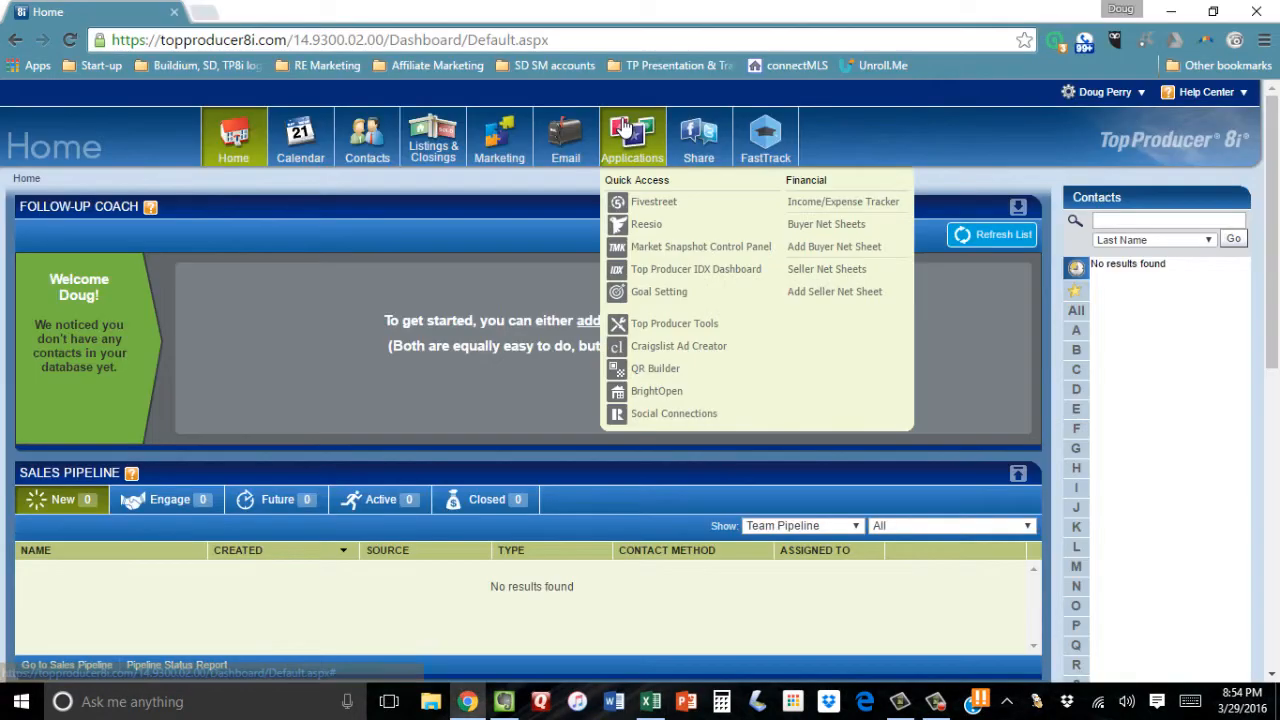
mouse_move(393, 137)
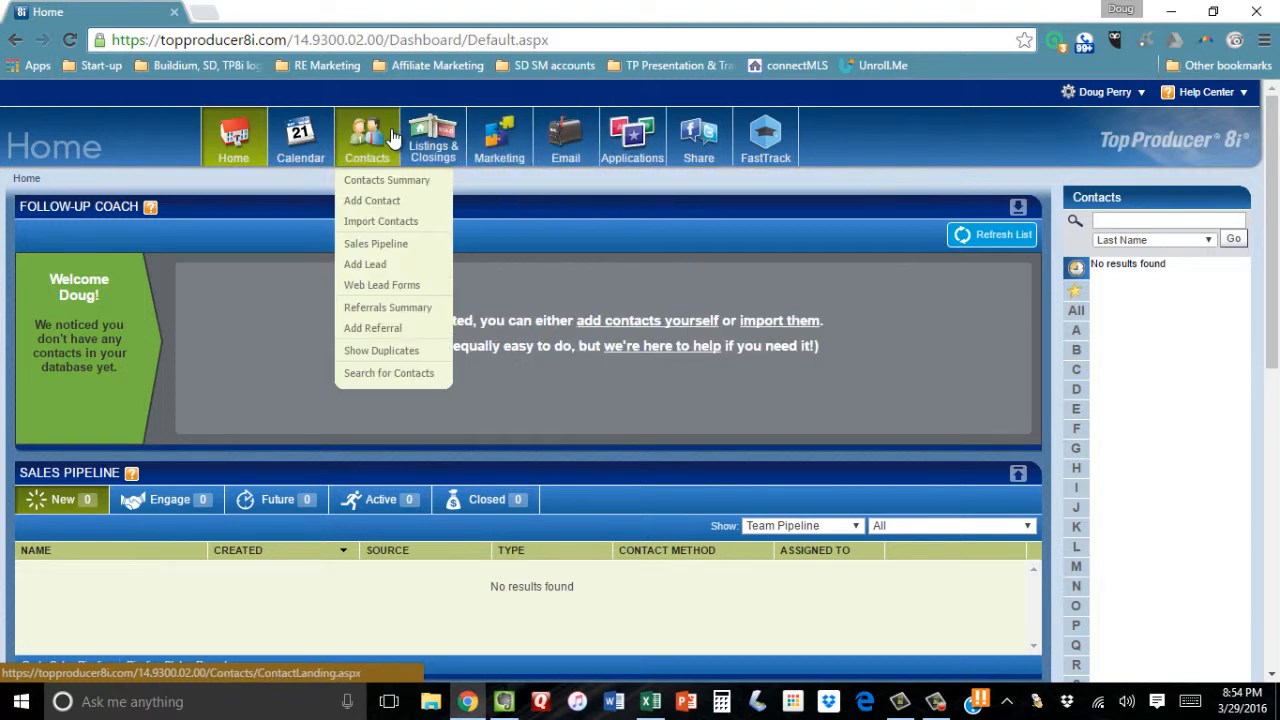
left_click(400, 226)
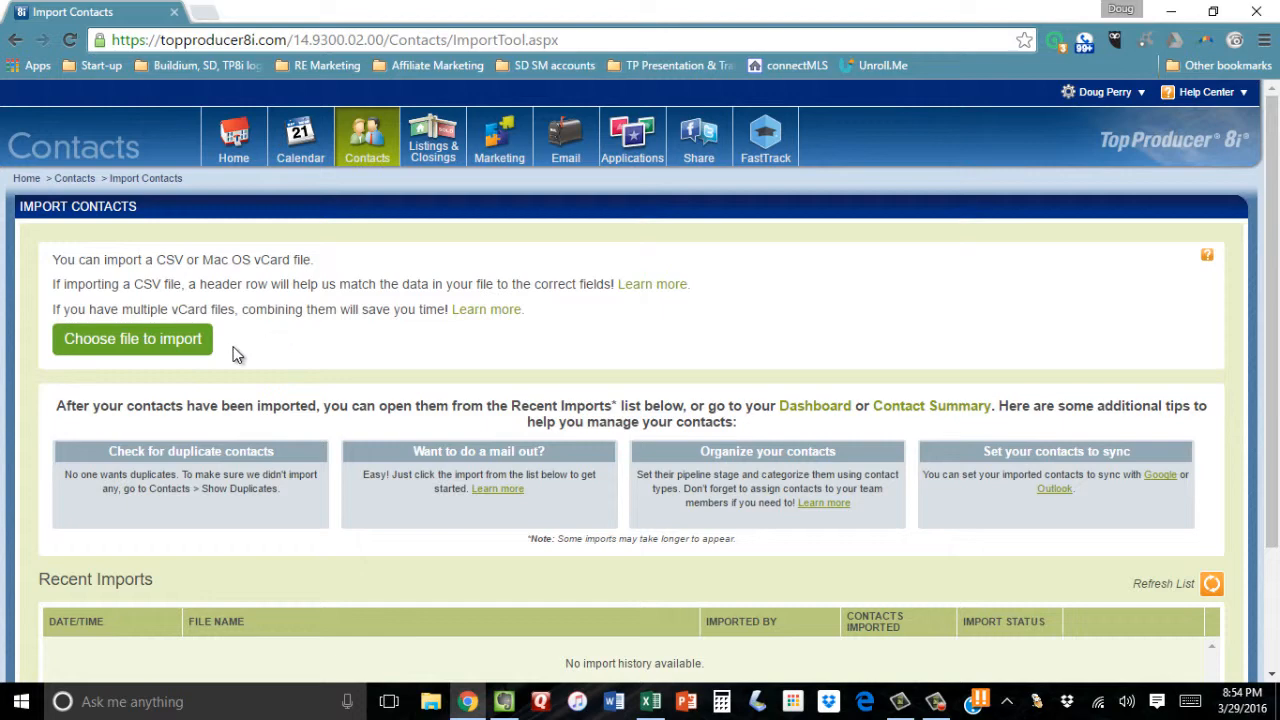
left_click(198, 339)
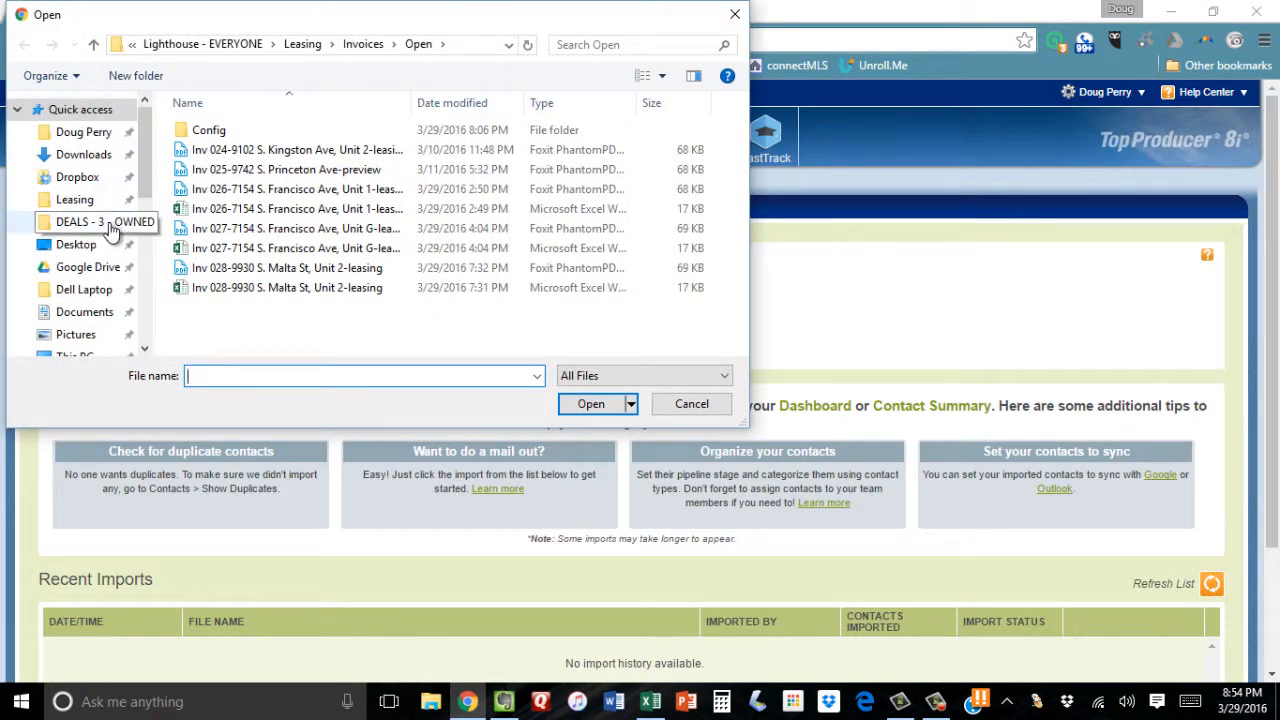
left_click(86, 268)
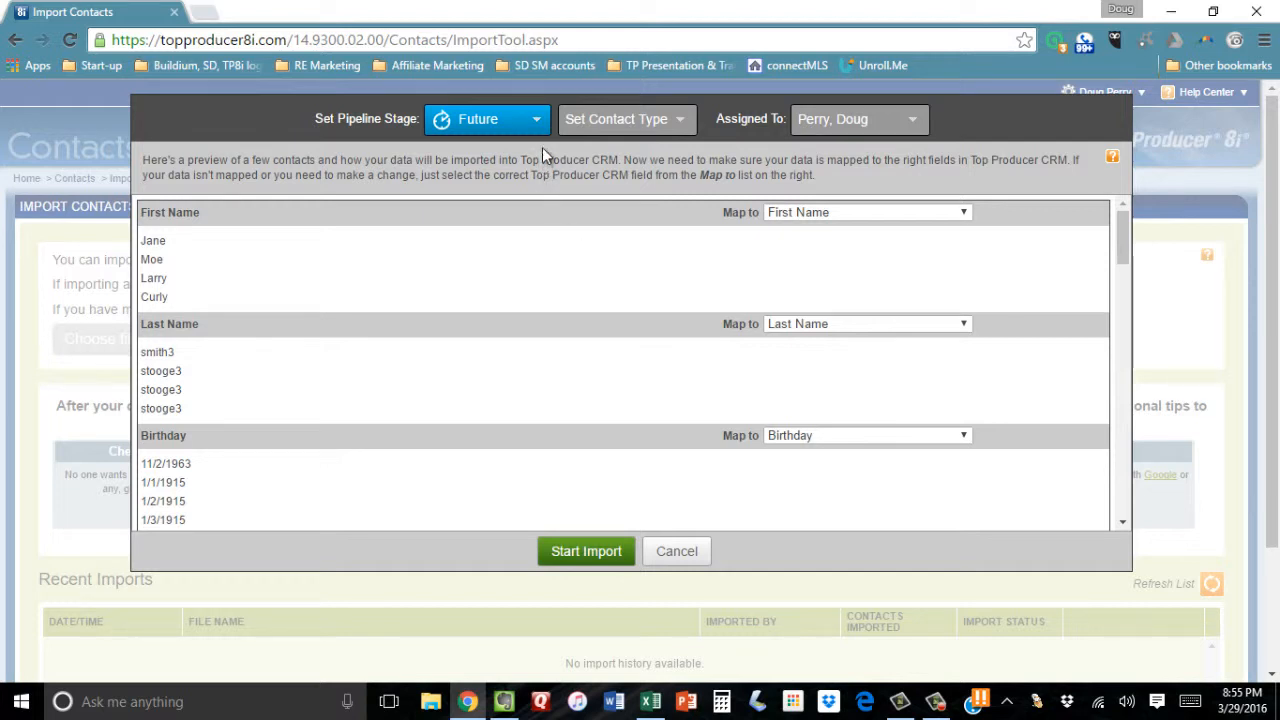
- Set the import's pipeline stage to New and its contact type to "Training import"
left_click(537, 119)
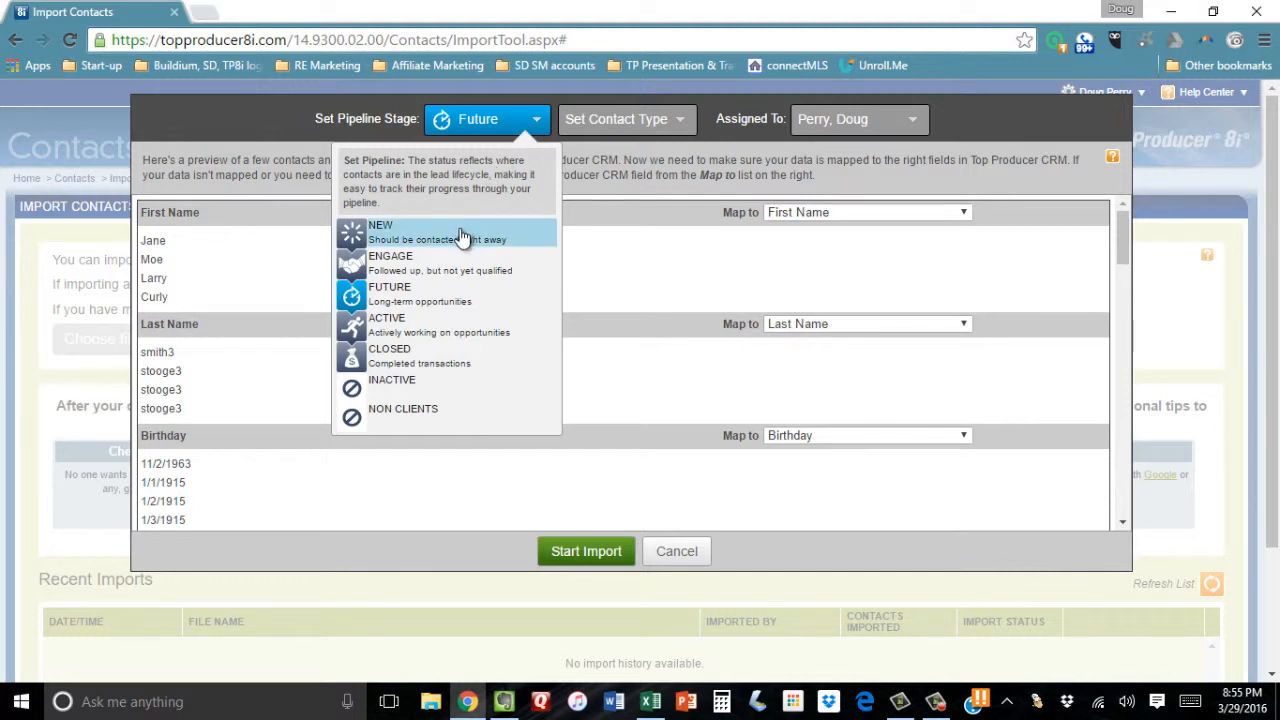
left_click(384, 237)
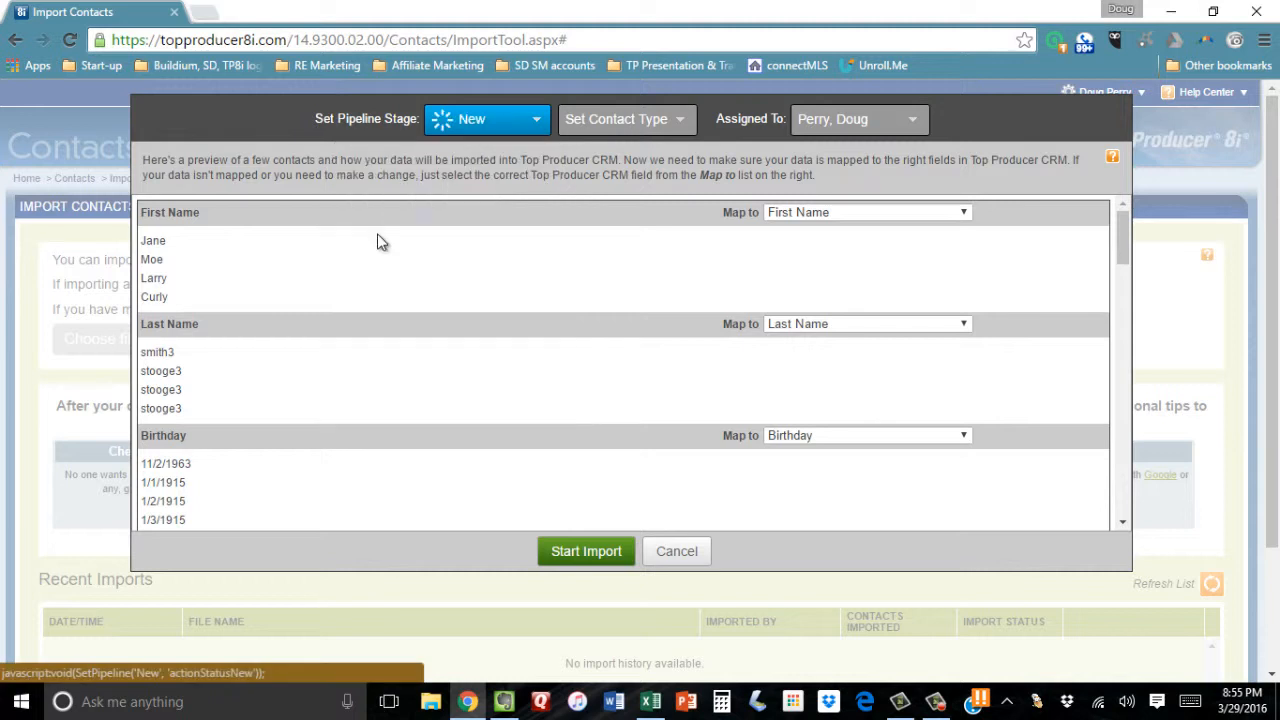
left_click(665, 132)
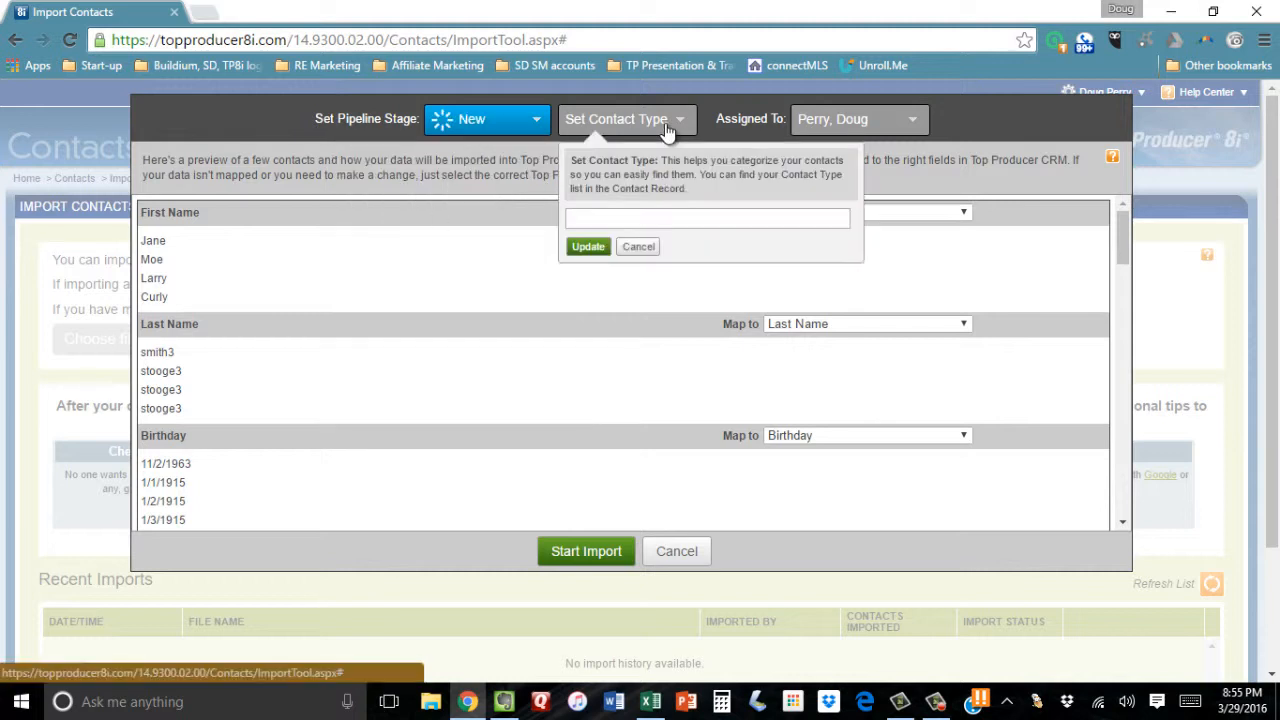
left_click(680, 221)
type("Train")
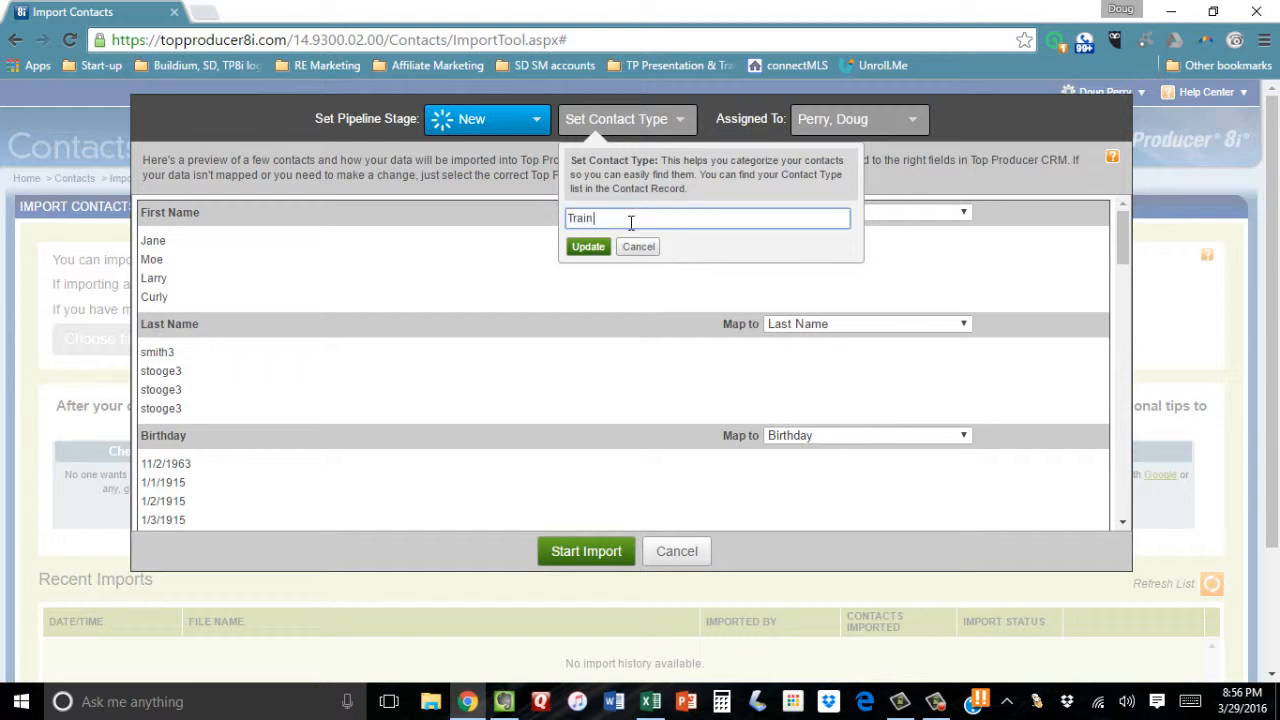
type("ing import")
key("Return")
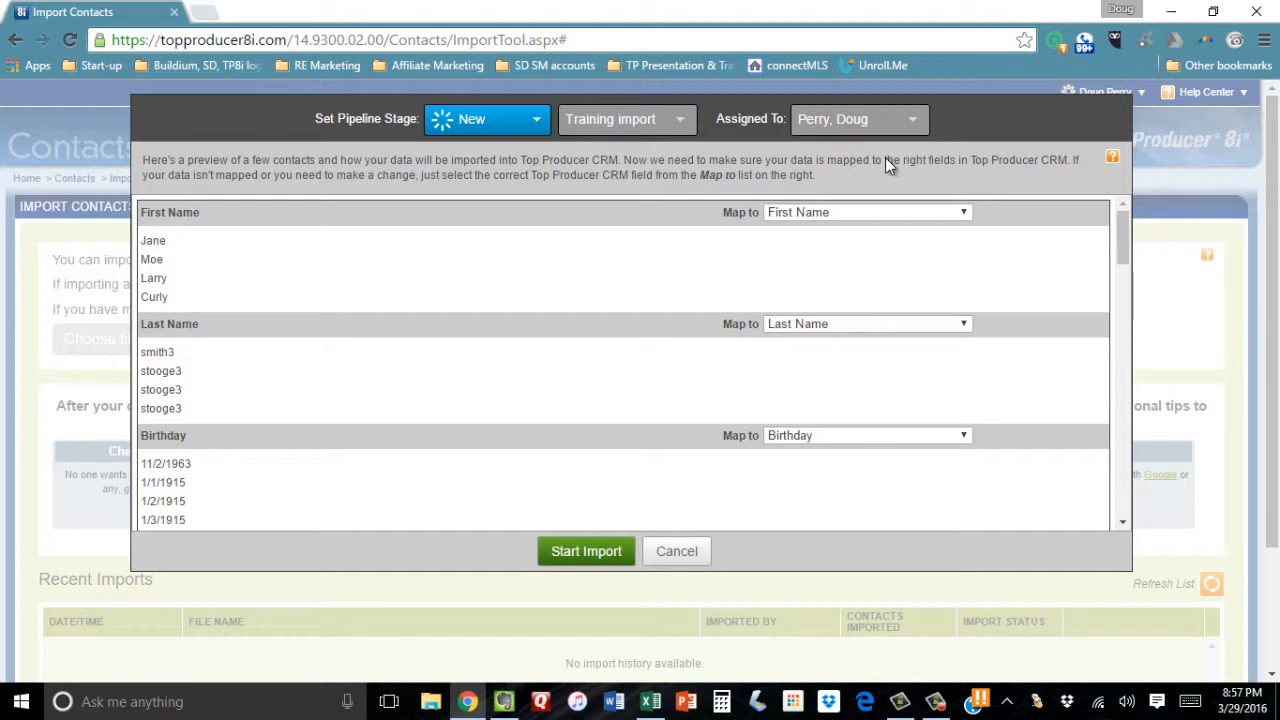
left_click(902, 122)
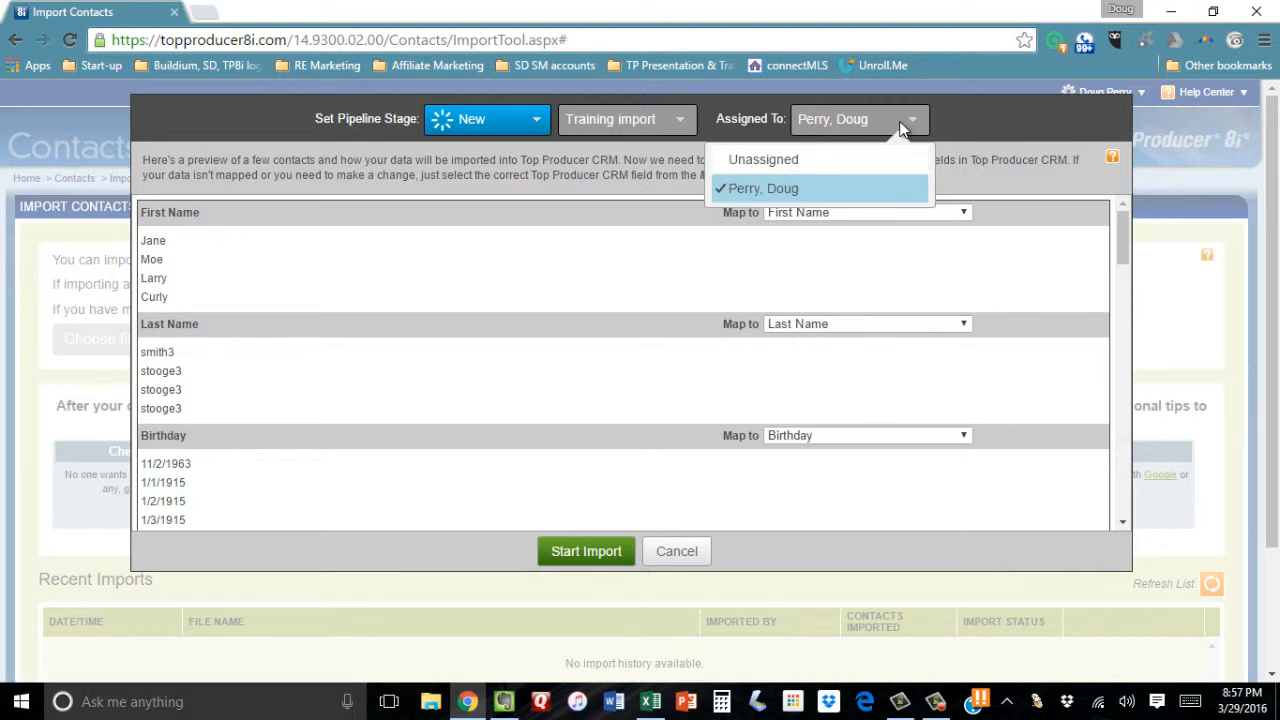
left_click(955, 122)
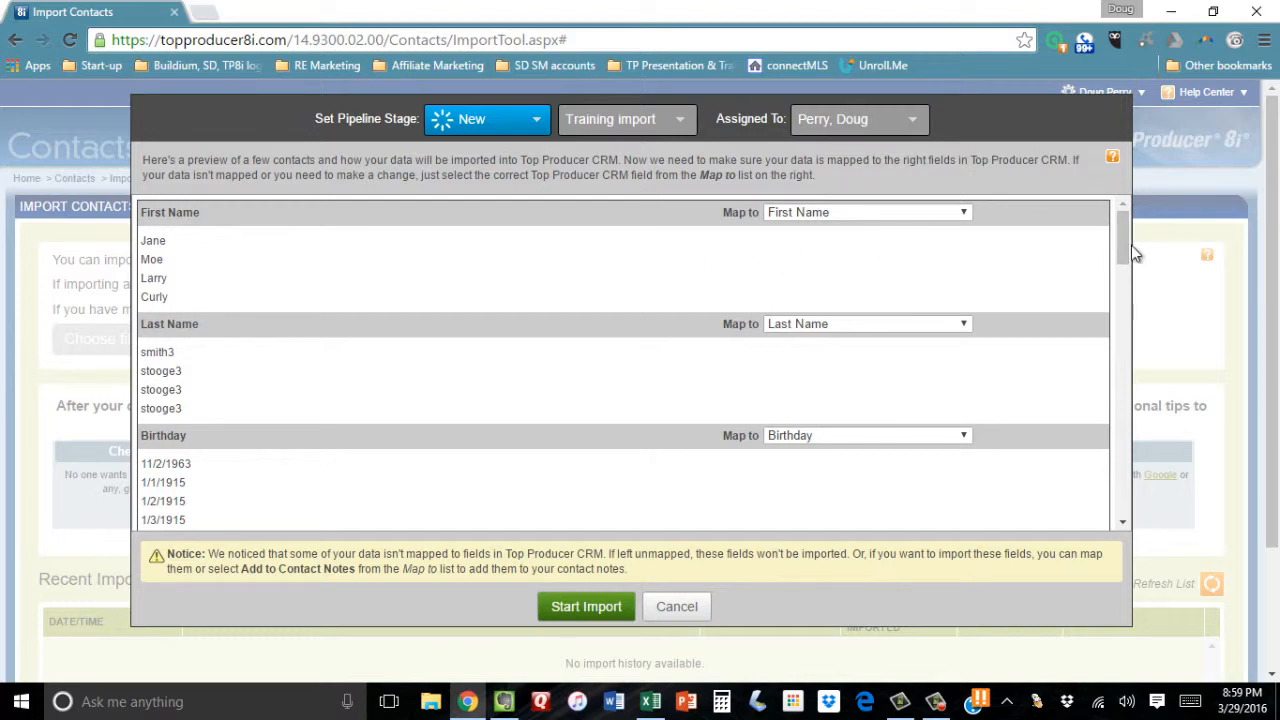
- Map the unmapped Street Number column to the primary property's House Number field
left_click_drag(1130, 244, 1143, 390)
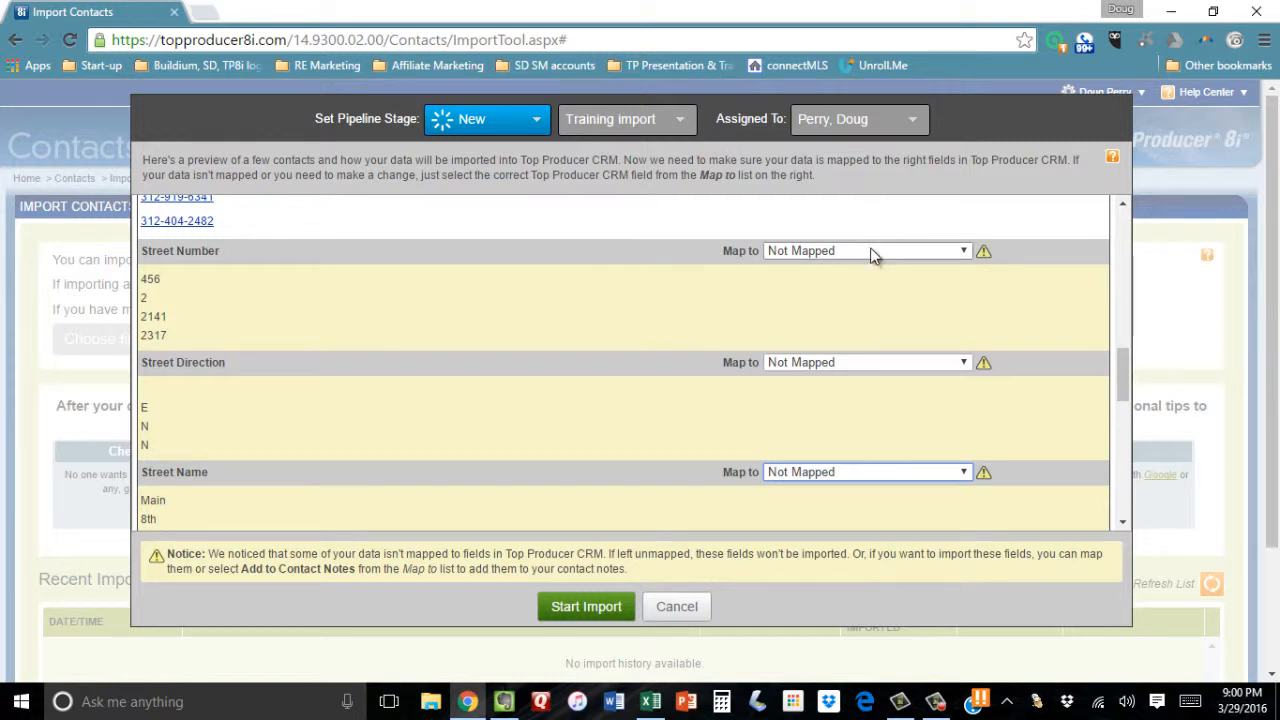
left_click(964, 251)
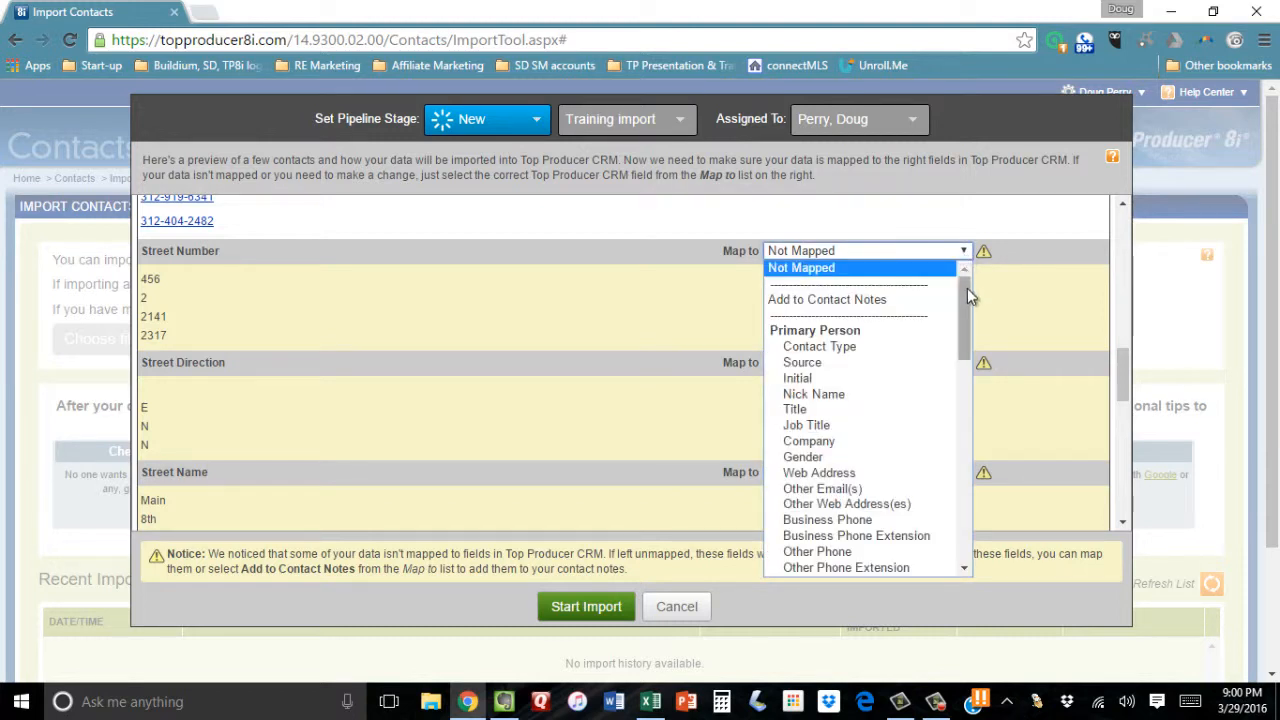
left_click_drag(967, 289, 977, 417)
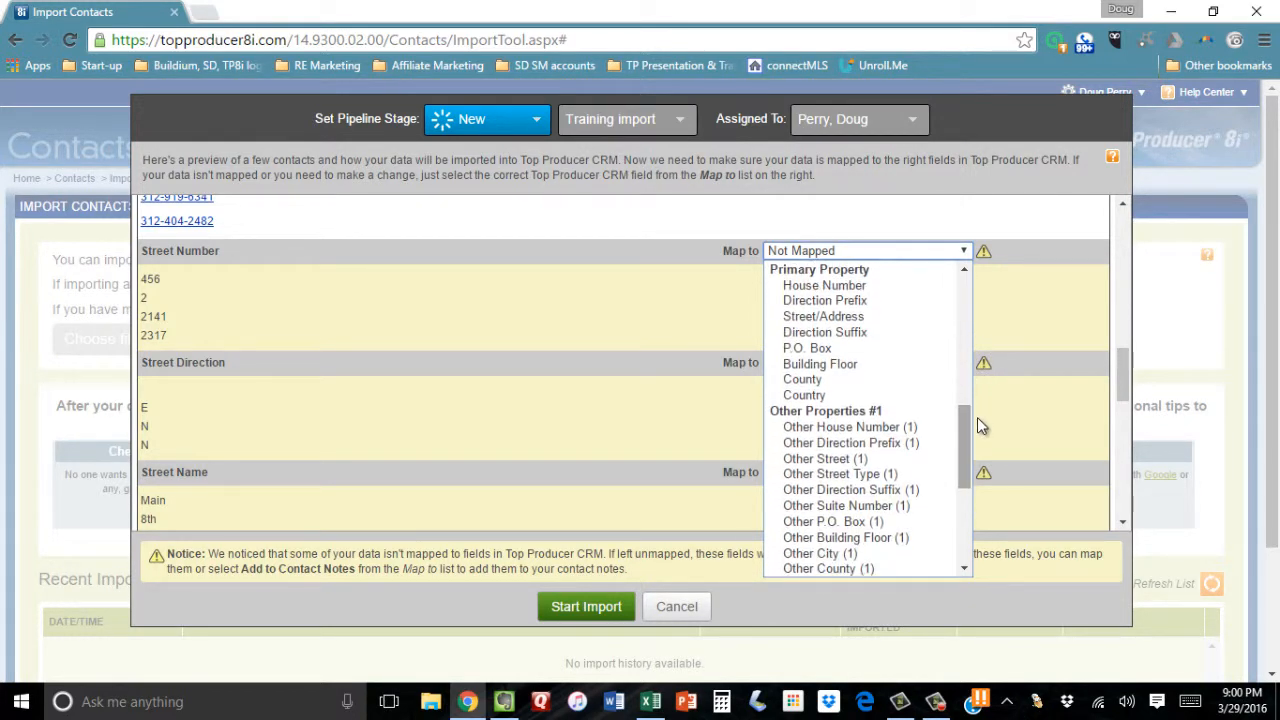
left_click(859, 292)
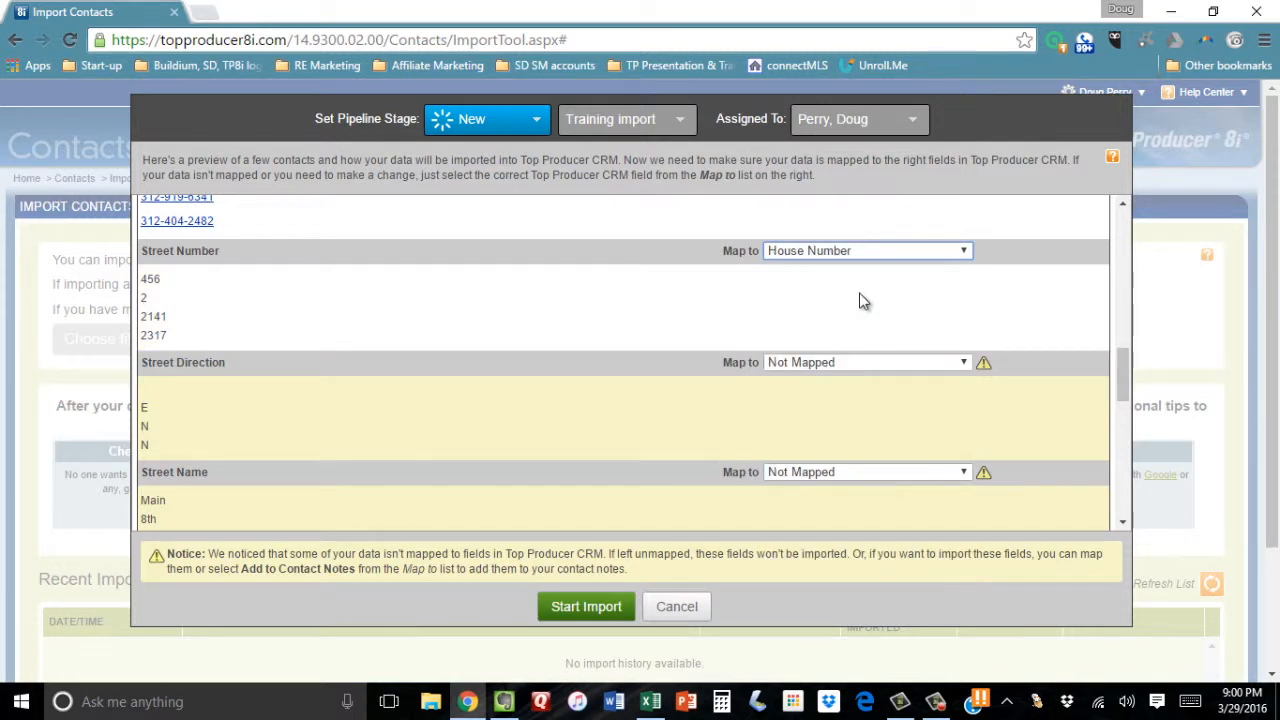
- Map the Street Direction column to Direction Prefix and the Street Name column to Street/Address under Primary Property
left_click(966, 362)
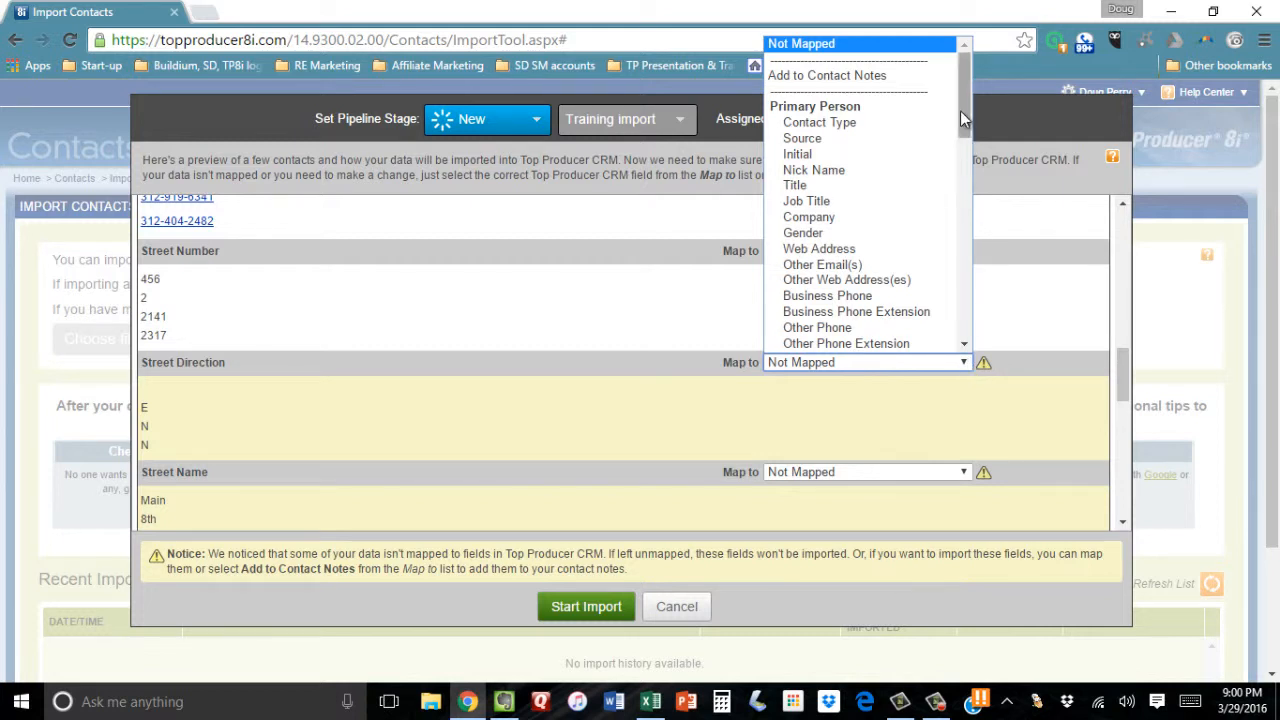
left_click_drag(960, 110, 983, 218)
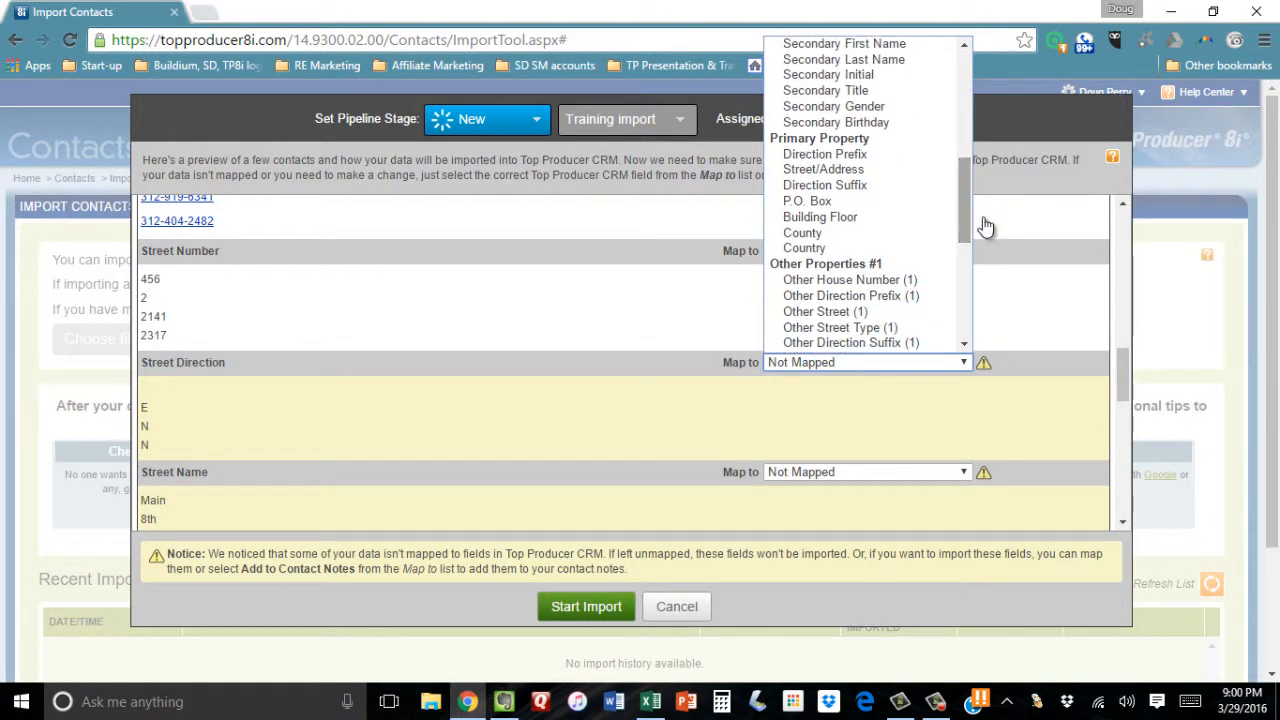
left_click(887, 160)
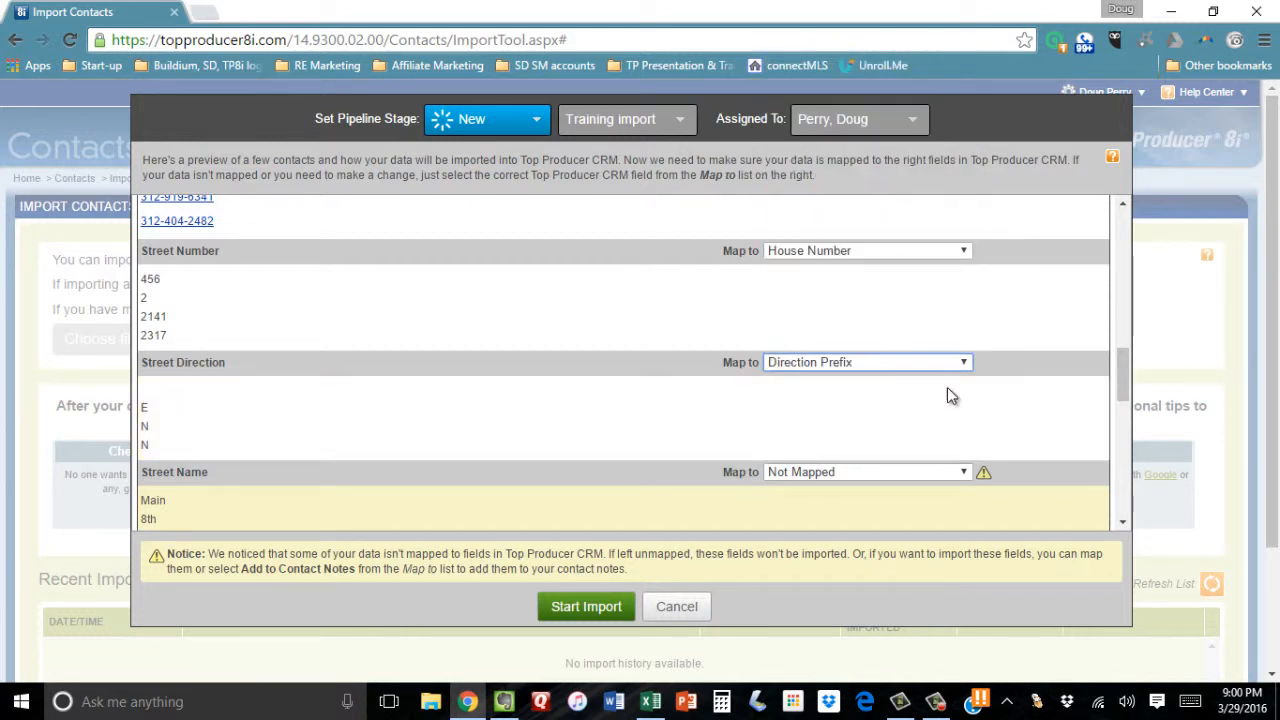
left_click(966, 471)
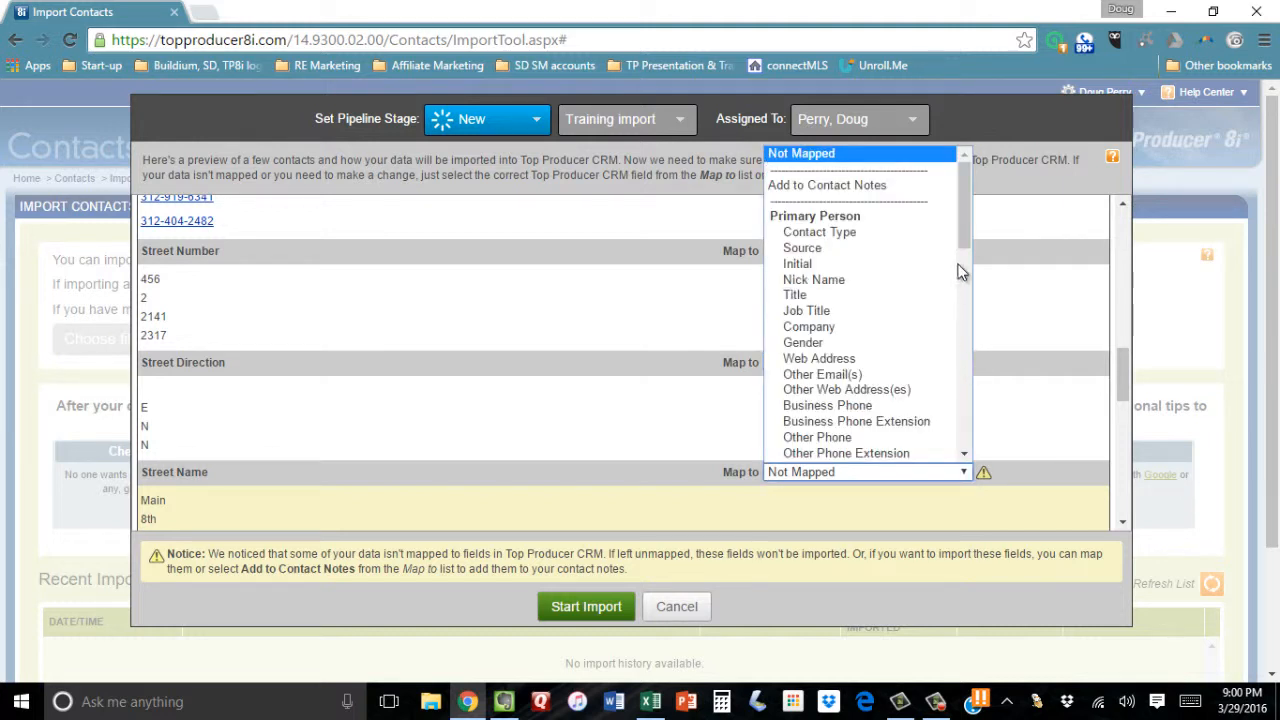
left_click_drag(967, 204, 977, 307)
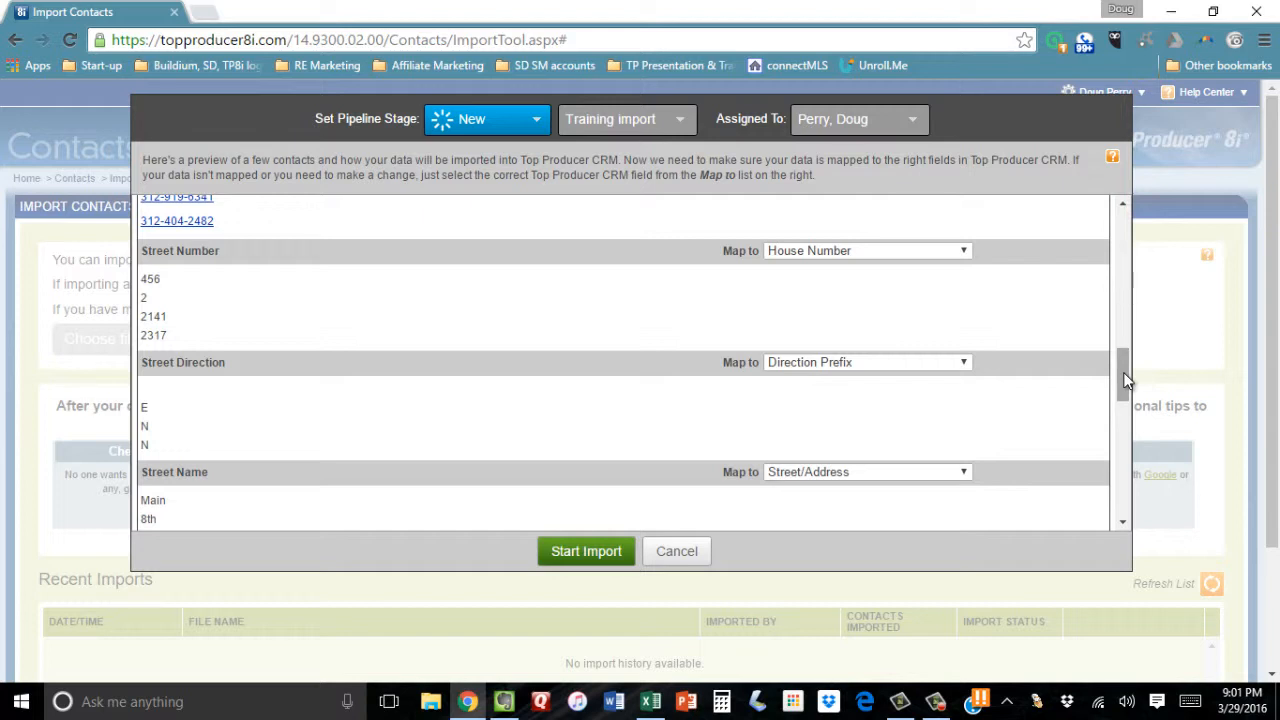
- Start the contact import and open the imported contacts of sample contacts1-training class.csv from the recent imports
left_click_drag(1125, 380, 1123, 506)
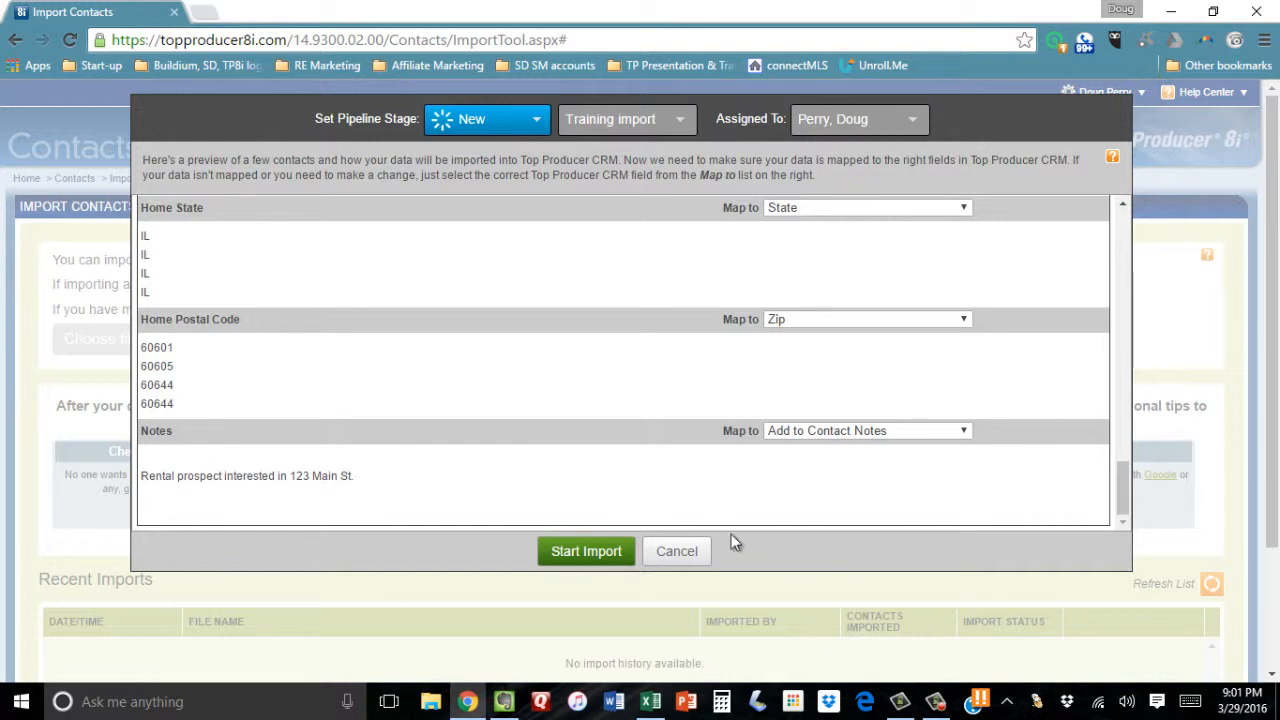
left_click(591, 556)
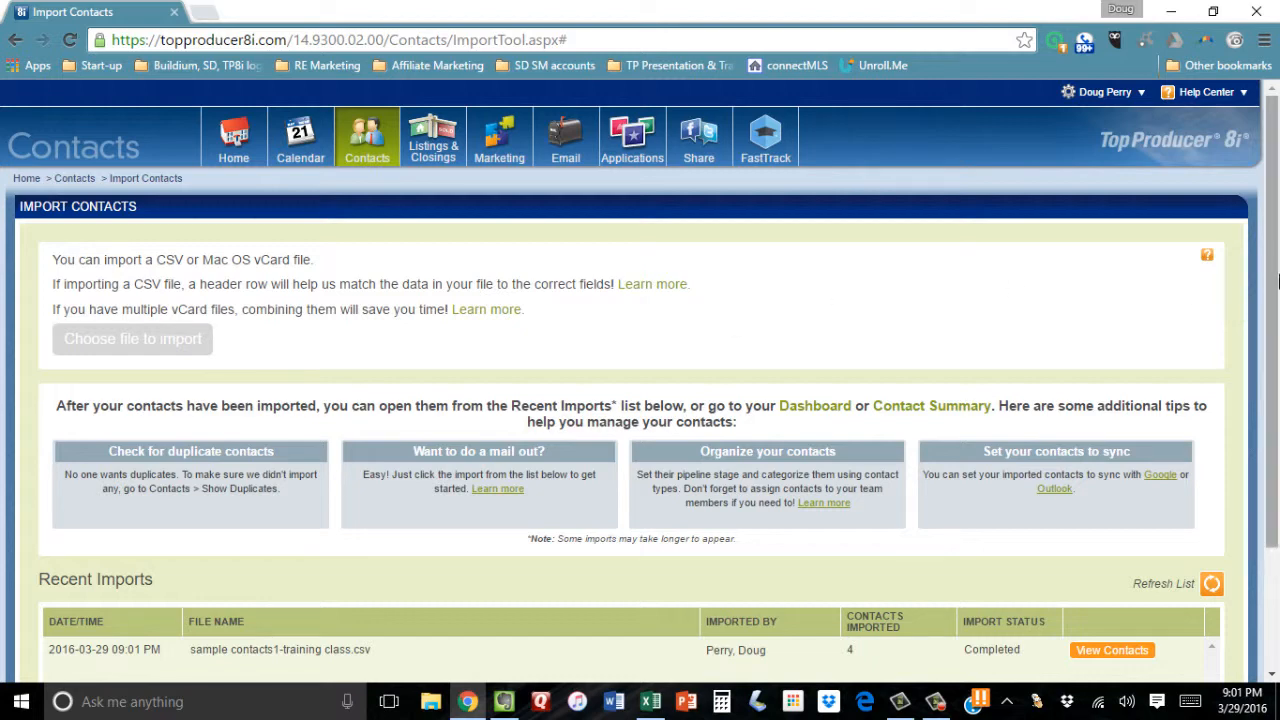
left_click_drag(1271, 280, 1275, 465)
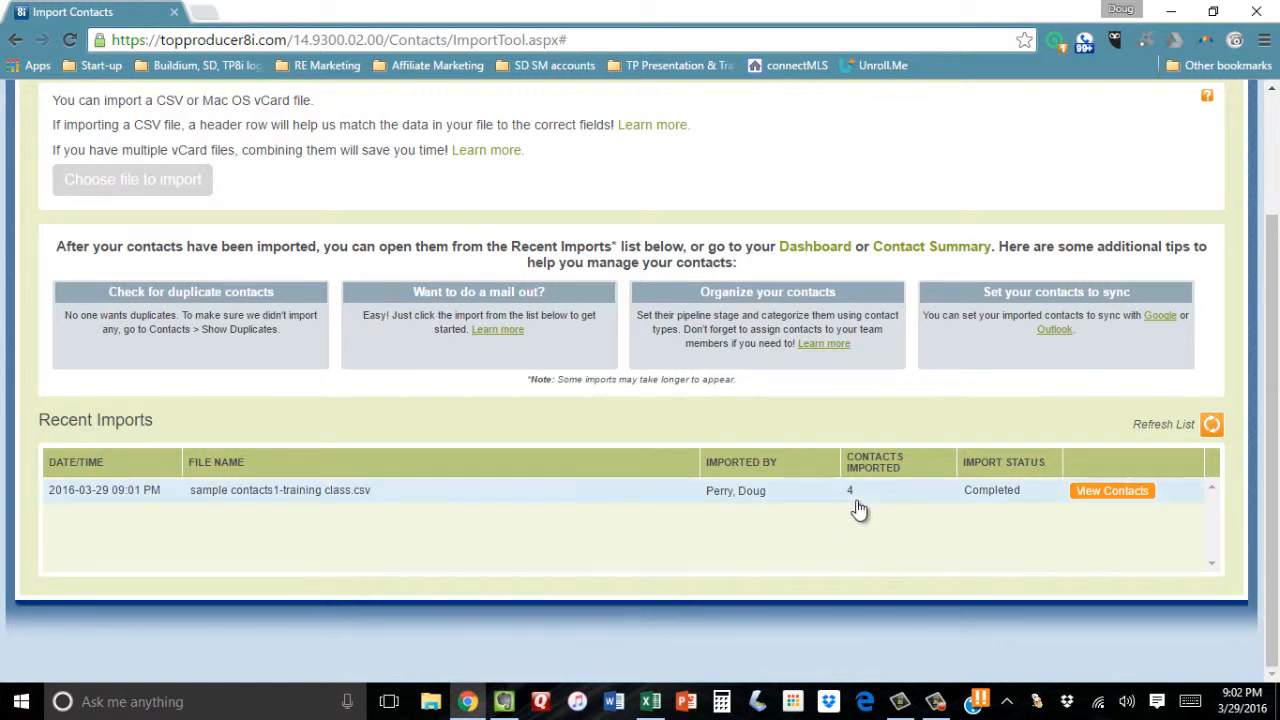
left_click(1112, 491)
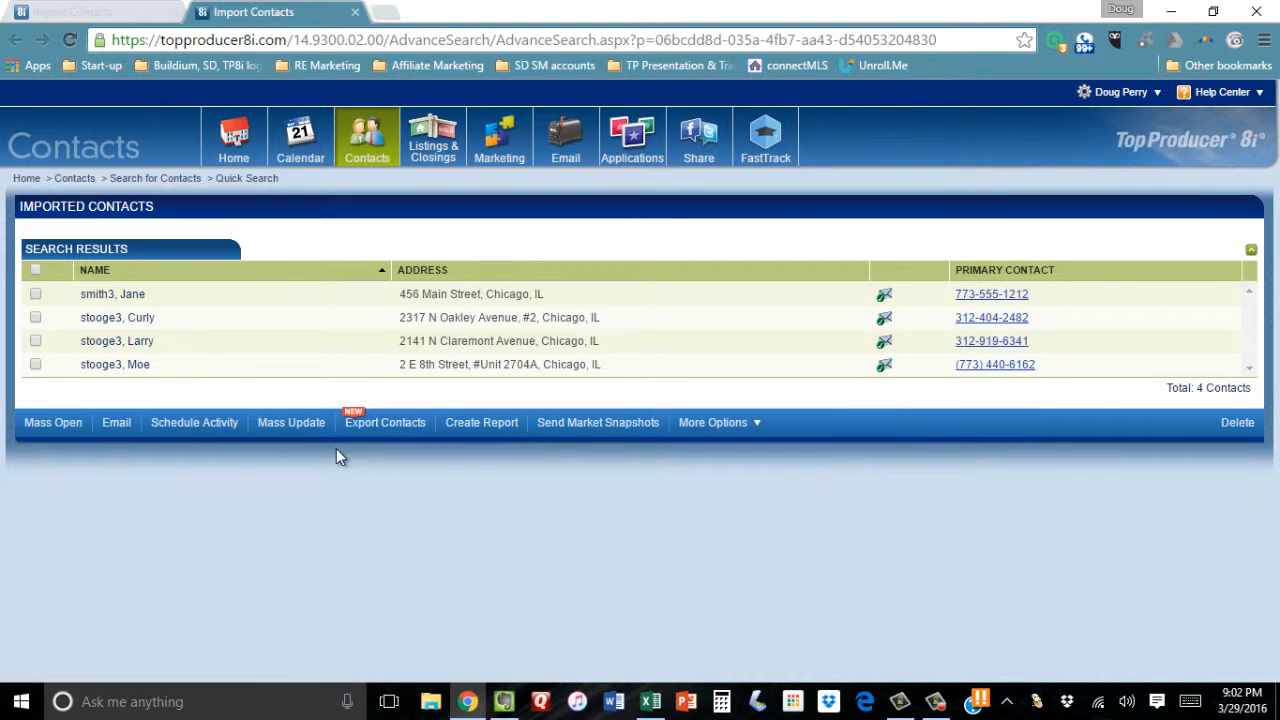
- Select all imported contacts for a mass update and choose Buyer as the contact type to add
left_click(35, 271)
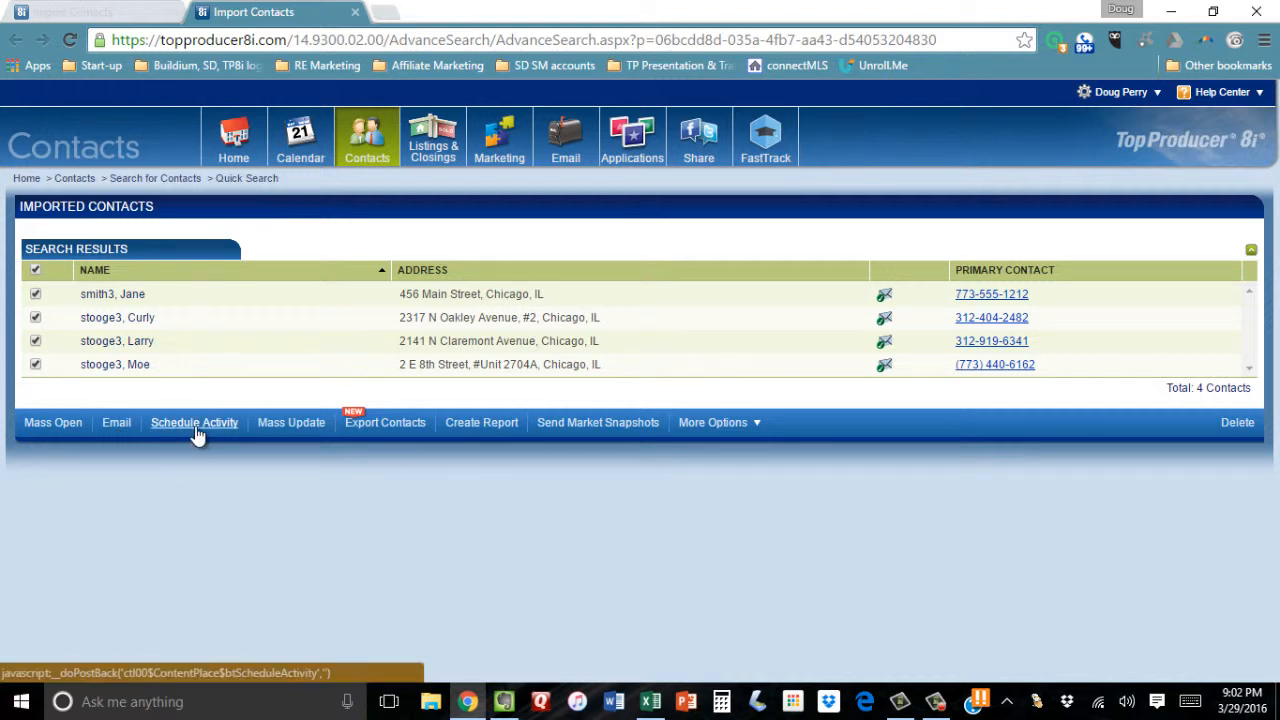
left_click(299, 423)
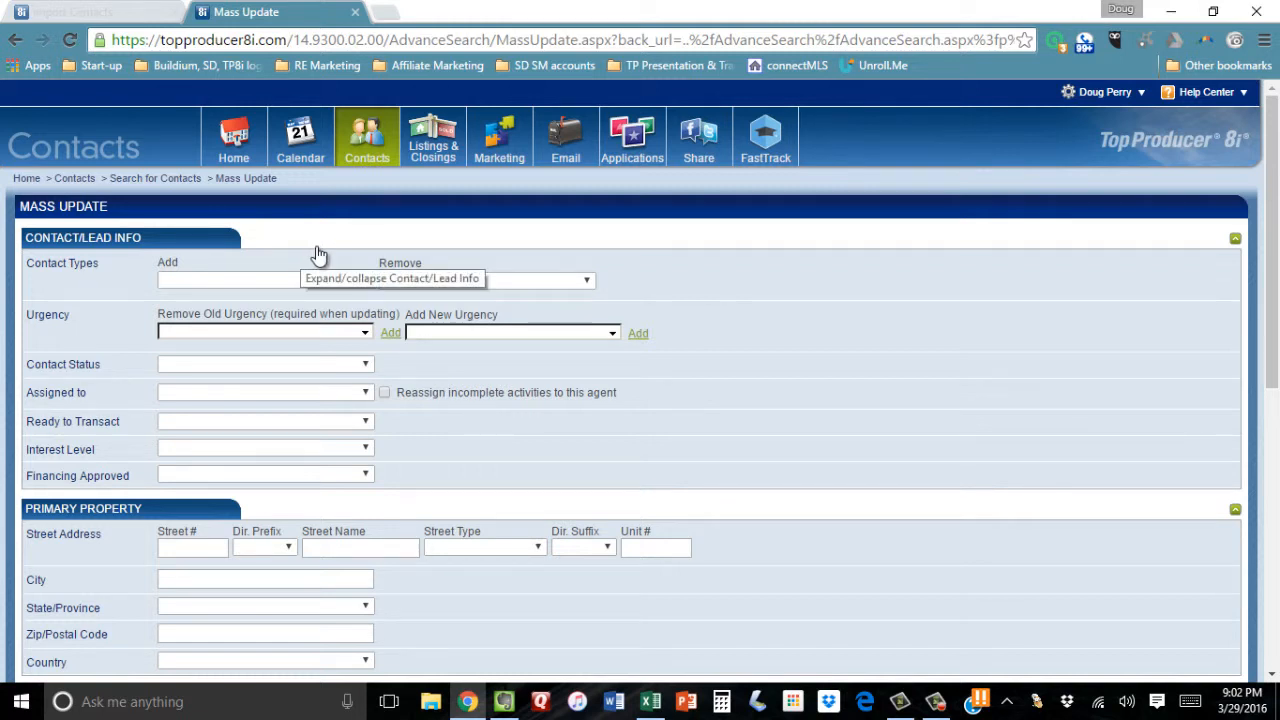
left_click(366, 280)
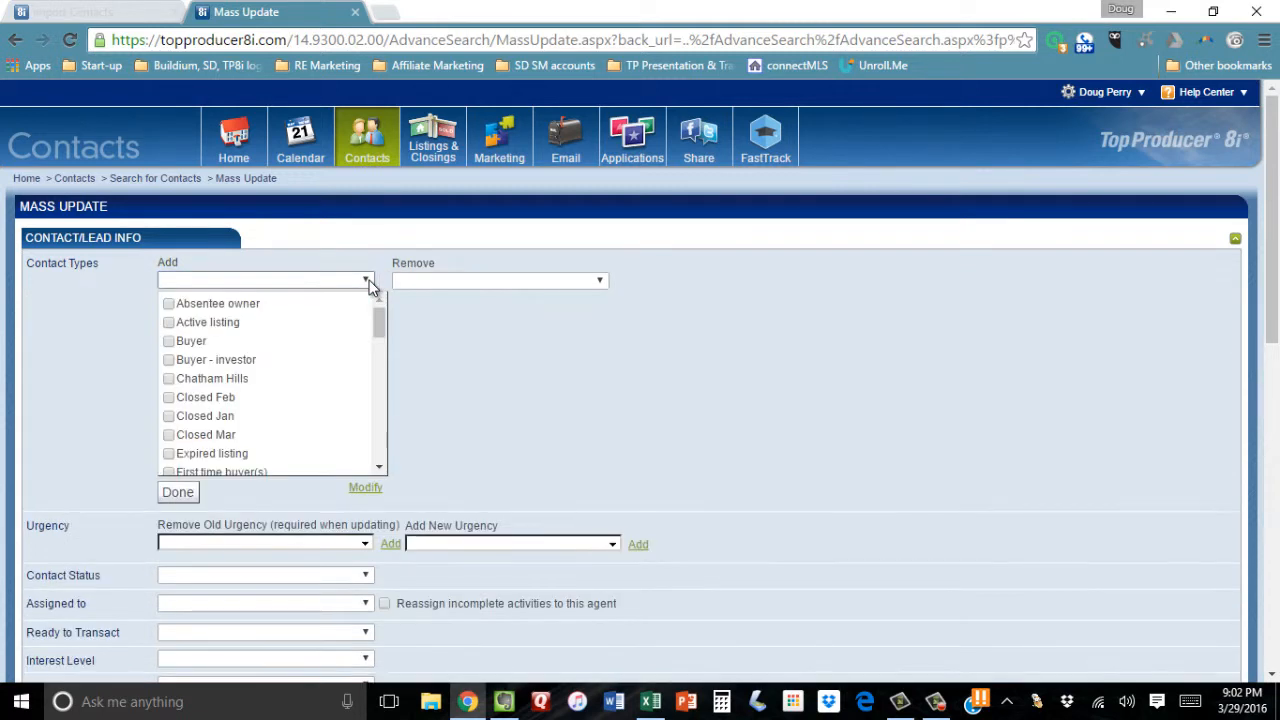
left_click(169, 342)
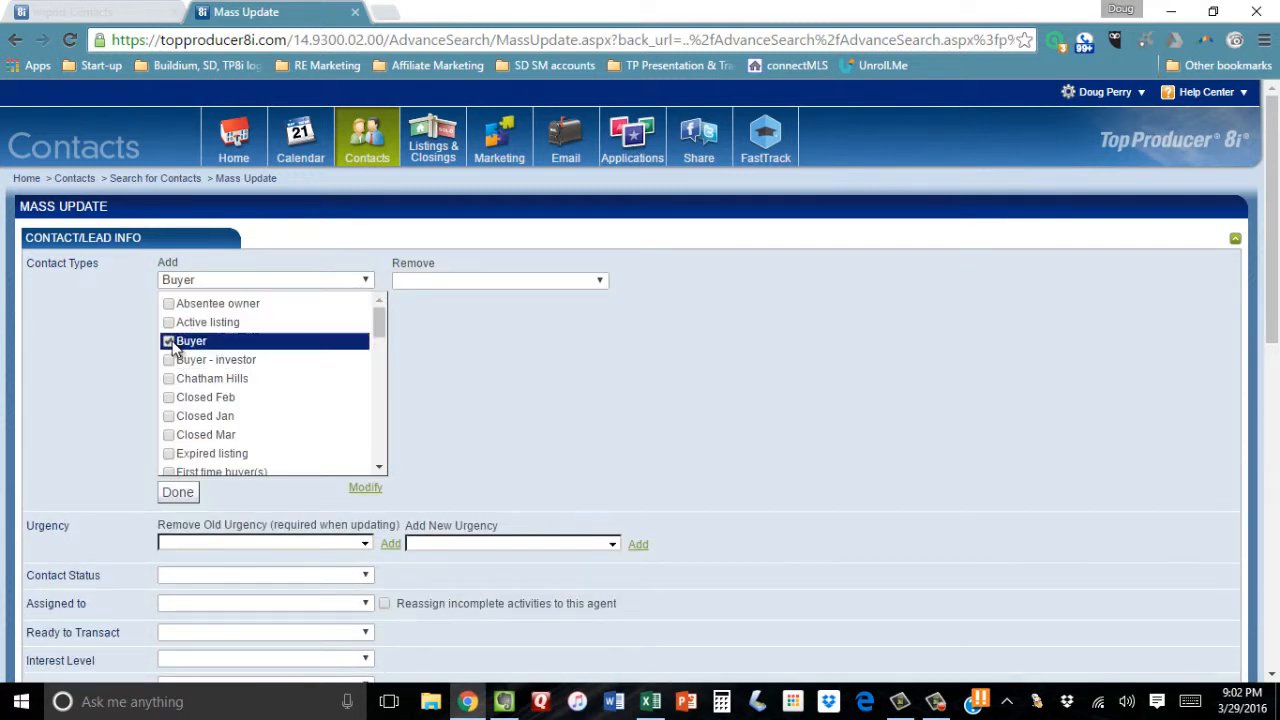
left_click(182, 494)
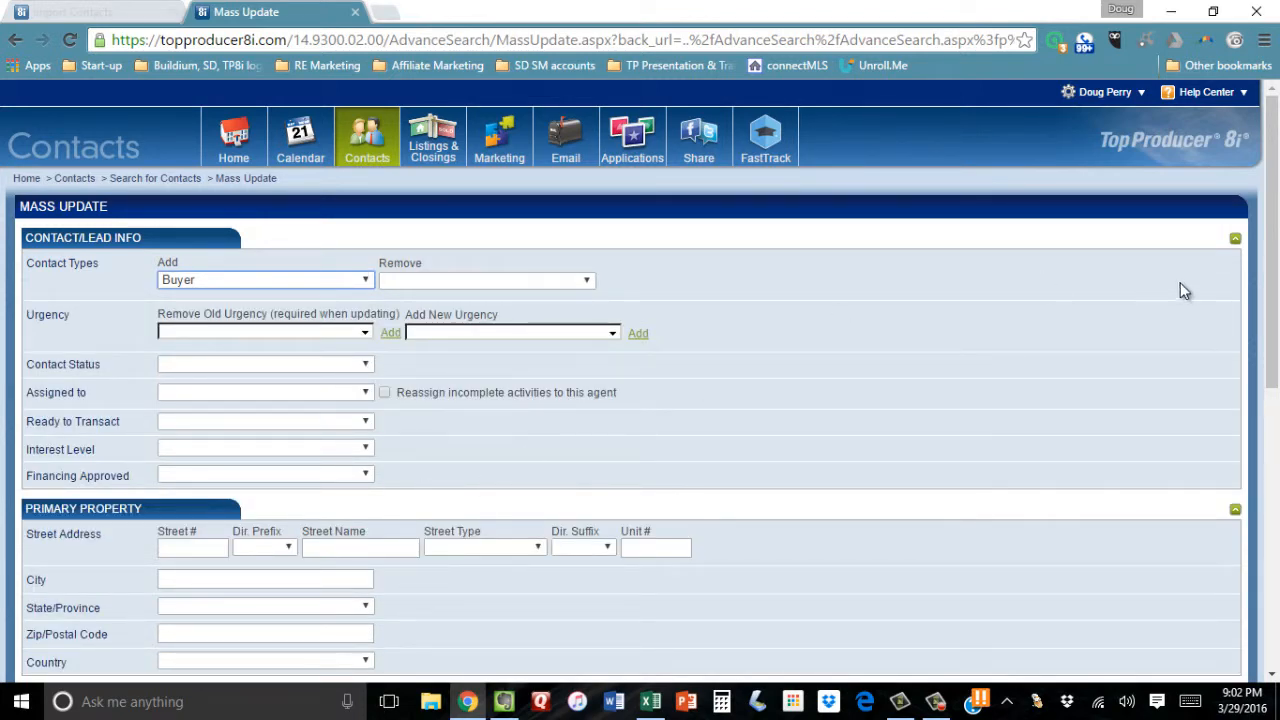
- Add the "5-Year buyer prospecting plan (email)" action plan and apply the mass update to all selected contacts
left_click_drag(1273, 253, 1277, 530)
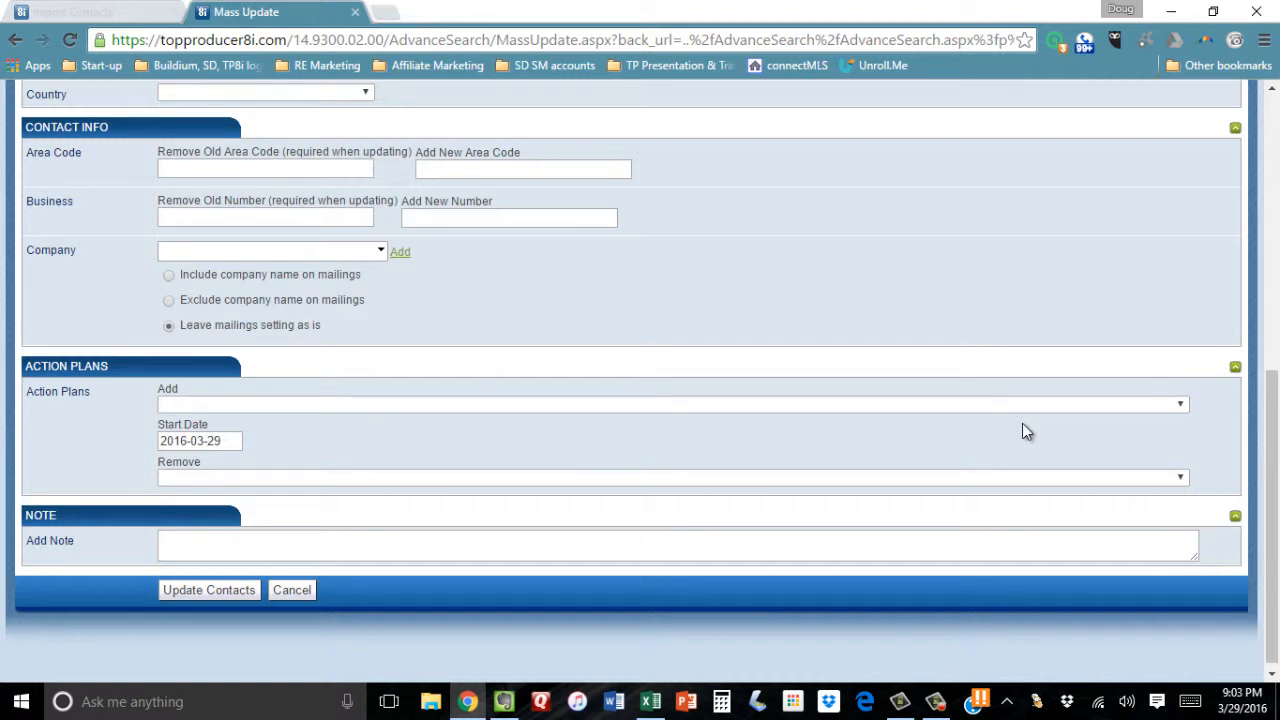
left_click(1180, 408)
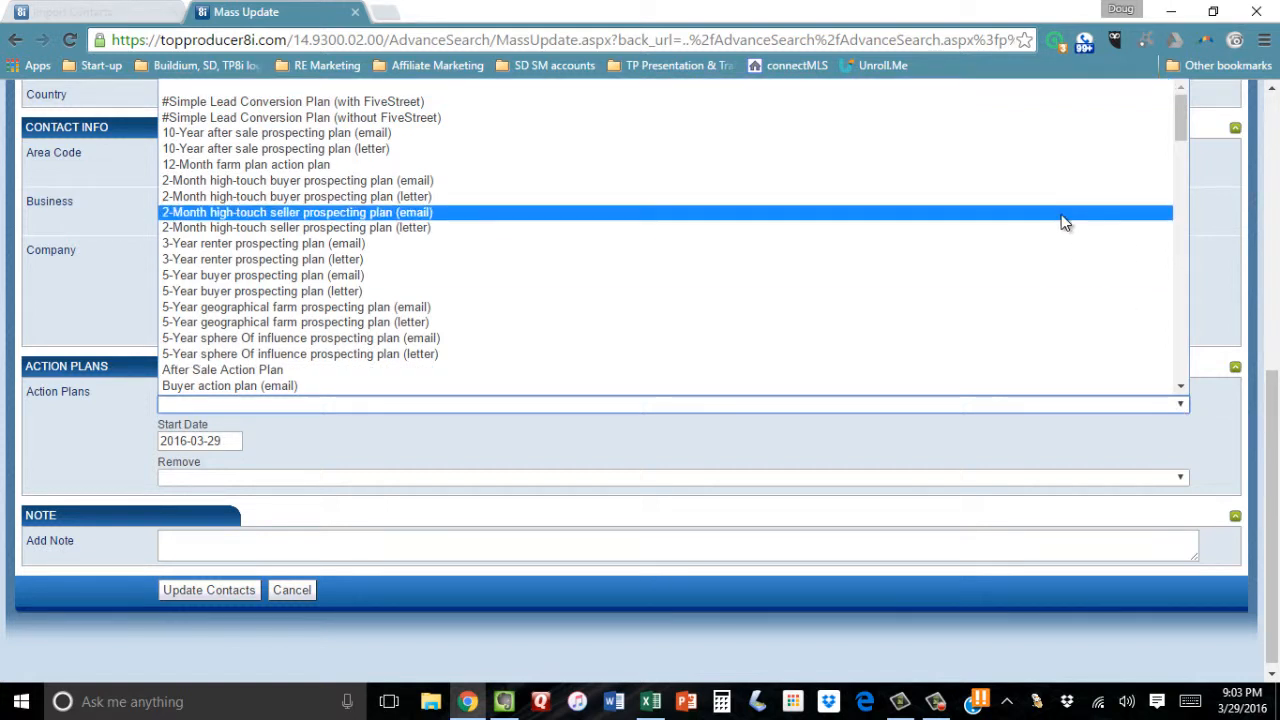
left_click(697, 281)
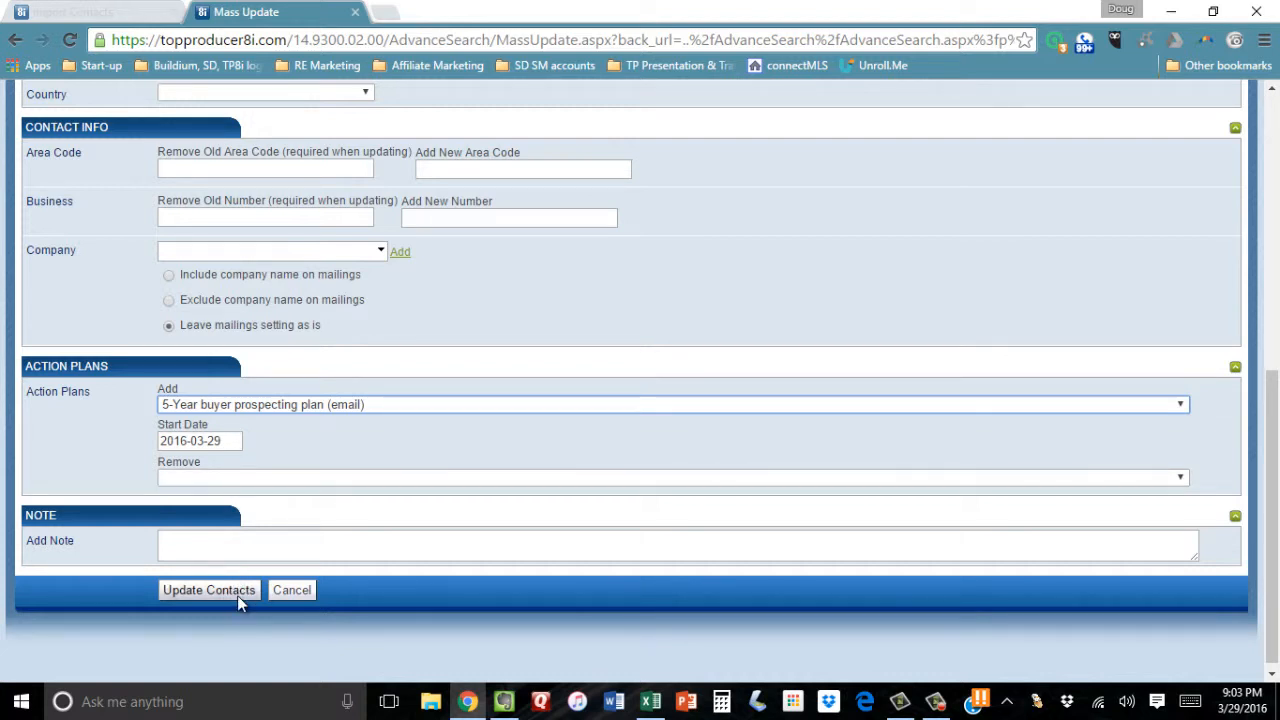
left_click(209, 590)
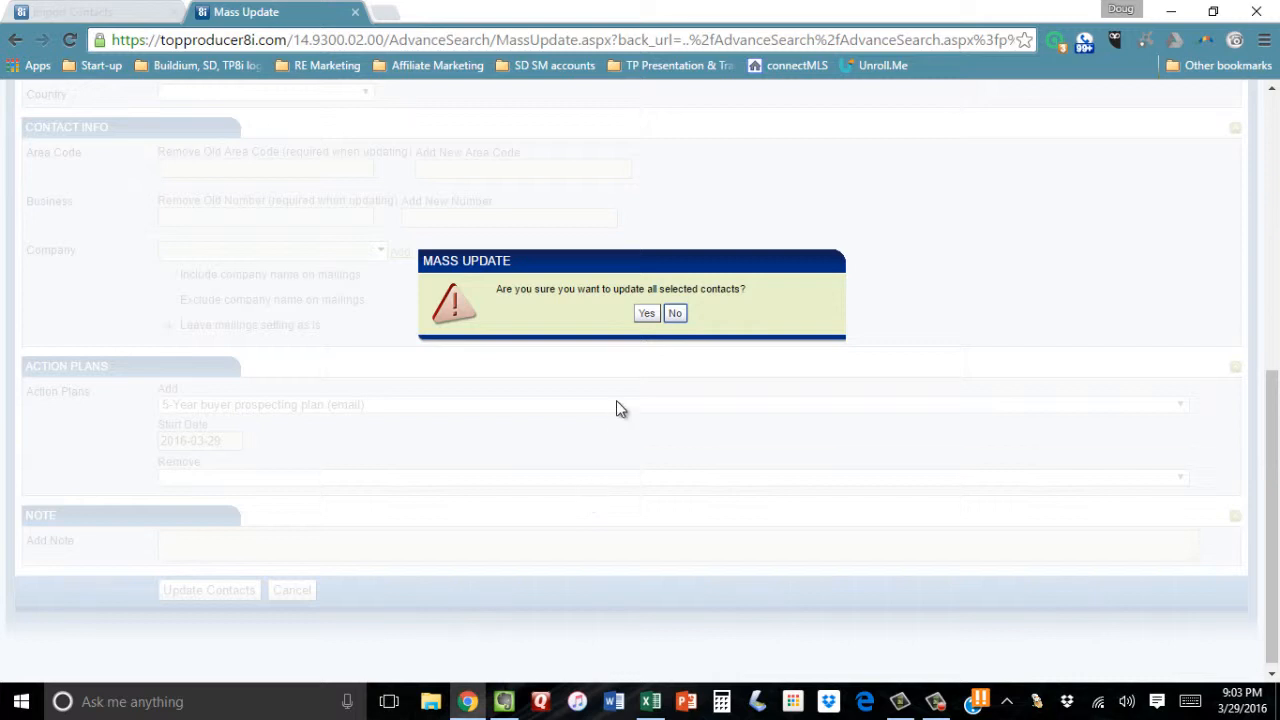
left_click(646, 313)
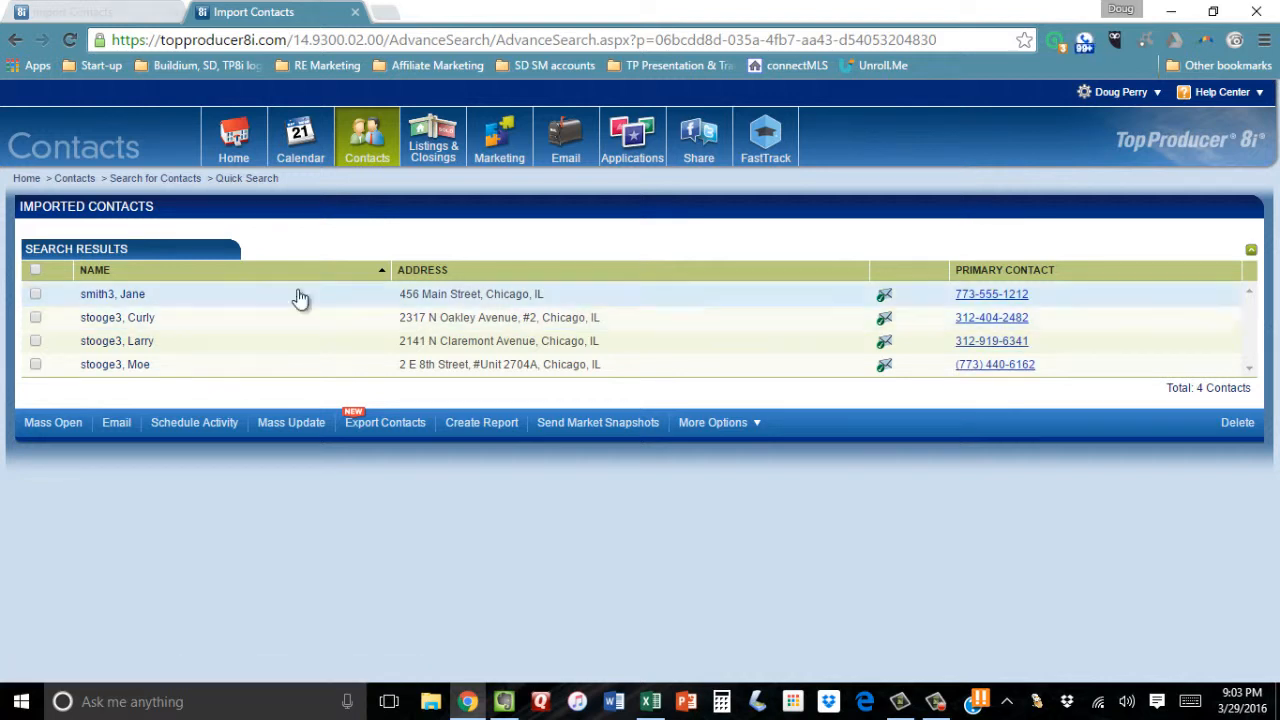
- Mass open all the imported contacts and view the first contact's incomplete activities
left_click(36, 270)
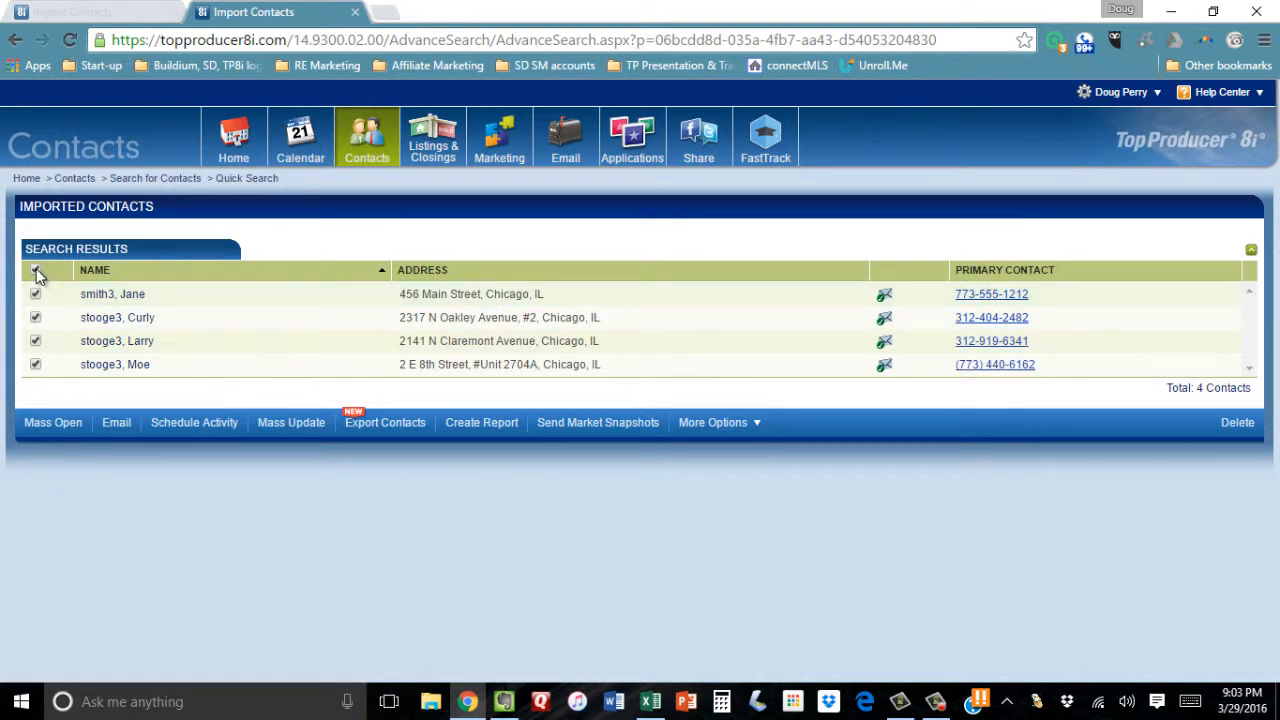
left_click(45, 422)
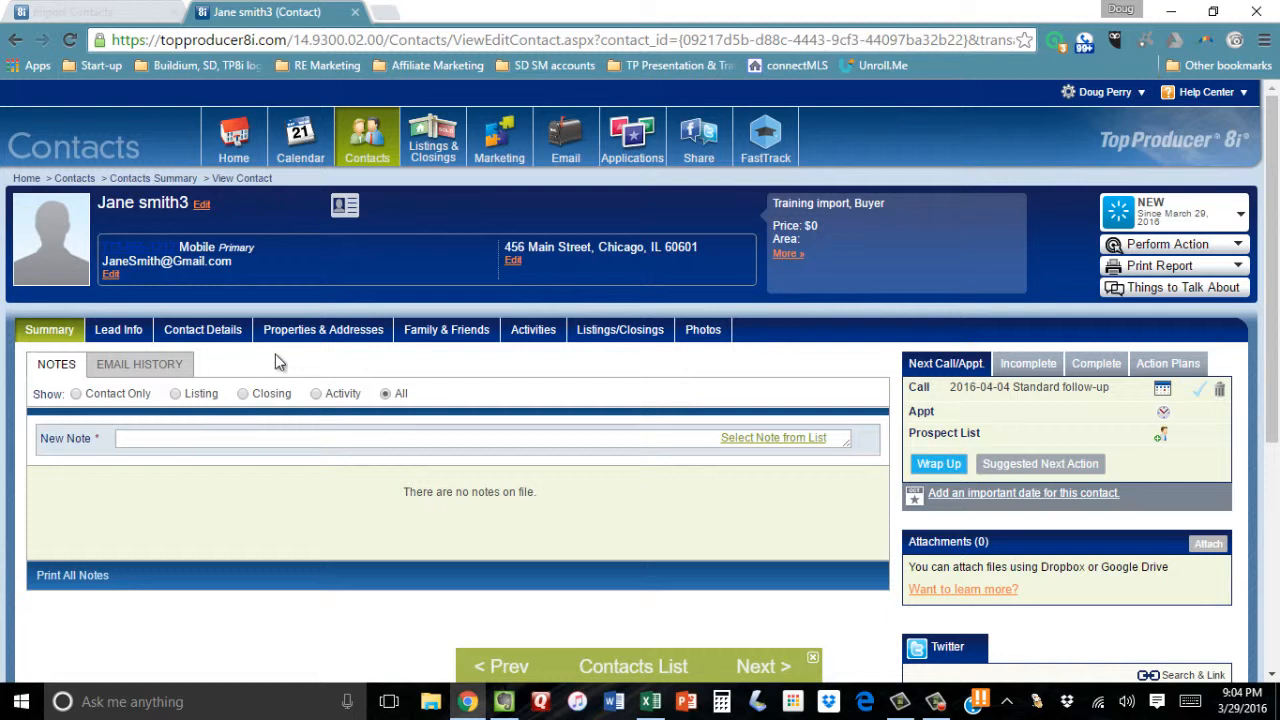
left_click(533, 331)
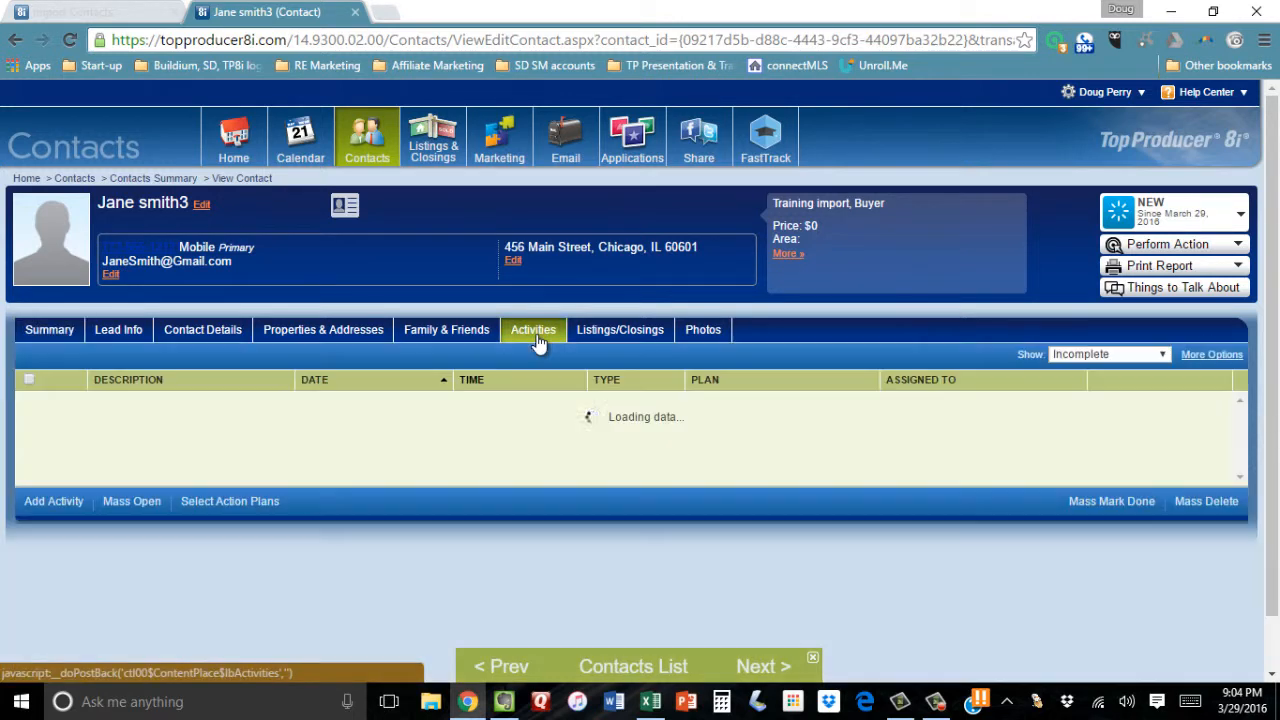